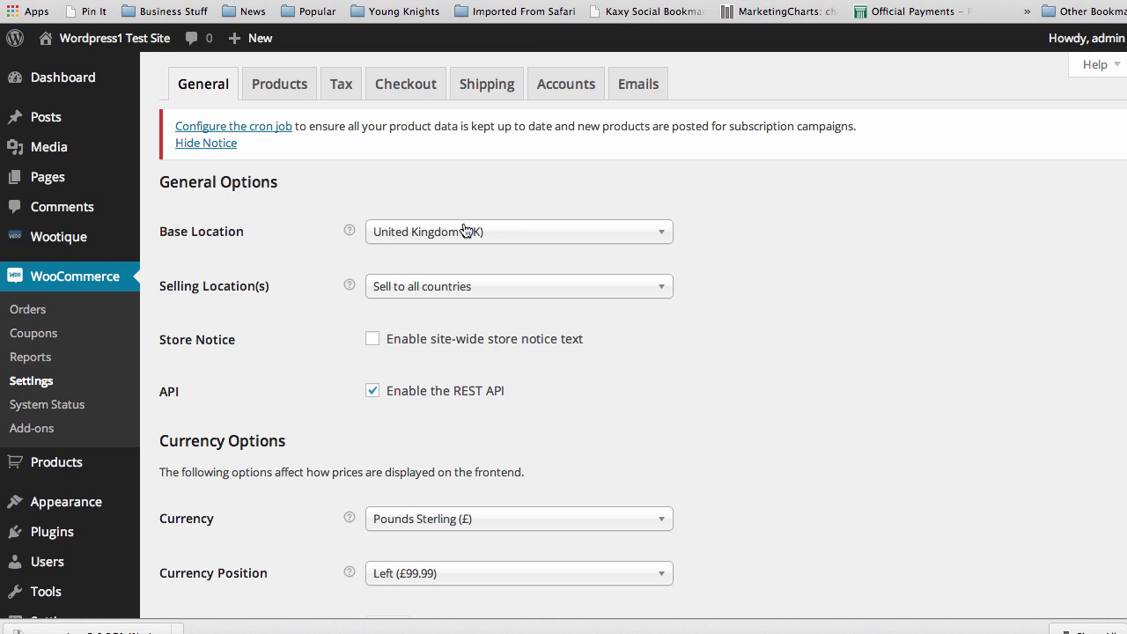
# - Set the store's base location to United States (US) — Pennsylvania and look over the selling location options
pyautogui.click(665, 232)
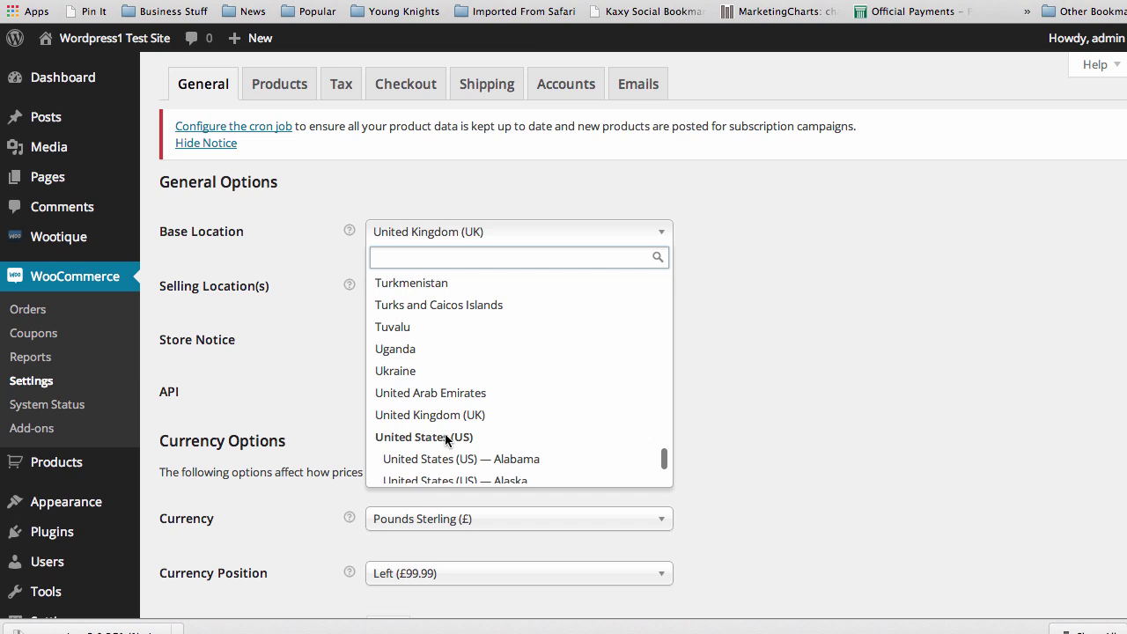
pyautogui.scroll(-5, 444, 433)
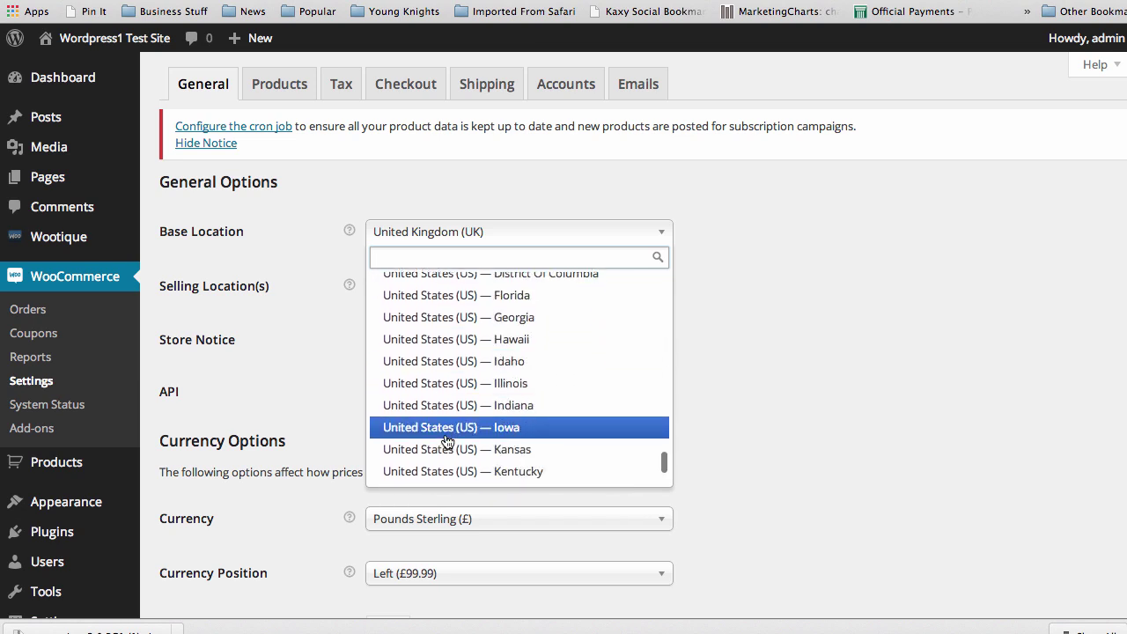
pyautogui.scroll(-8, 446, 440)
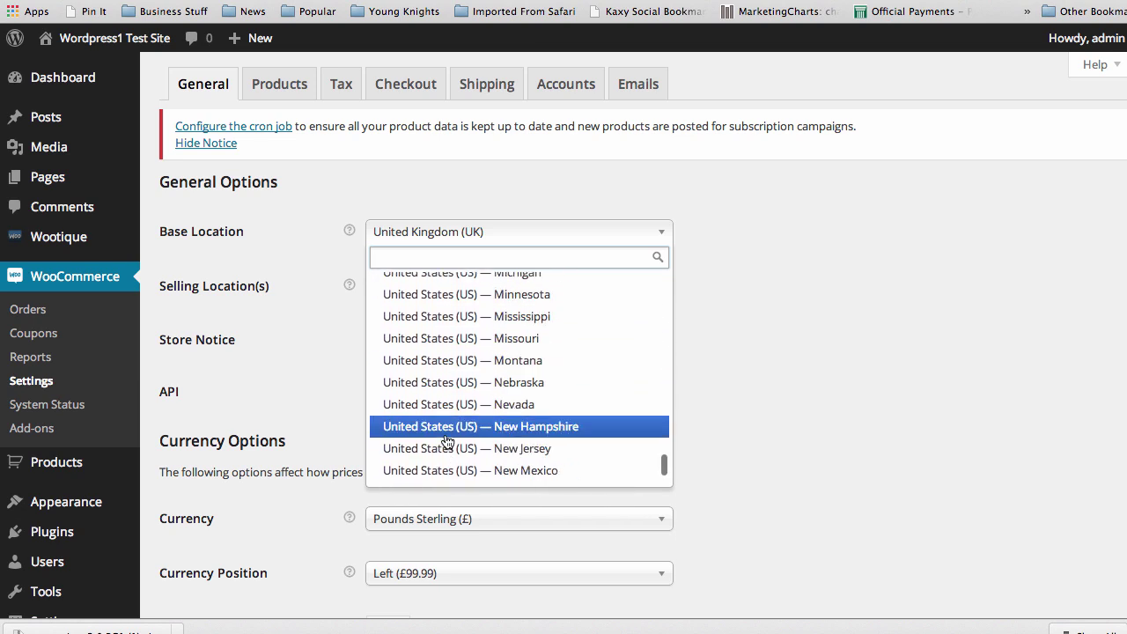
pyautogui.scroll(-10, 446, 440)
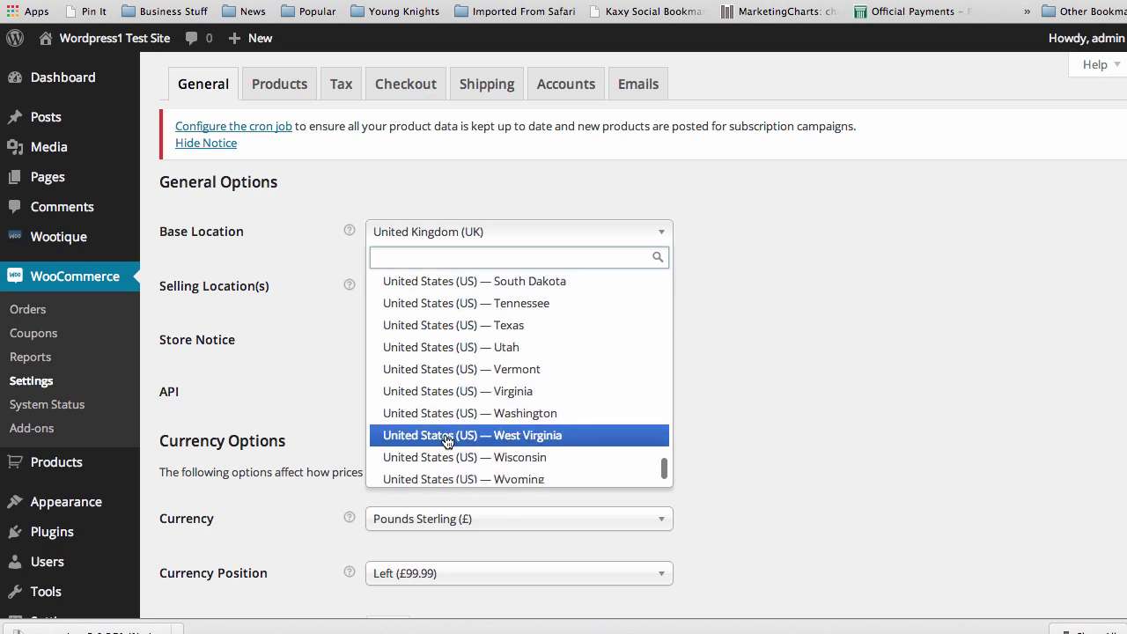
pyautogui.scroll(-2, 448, 440)
pyautogui.scroll(10, 447, 440)
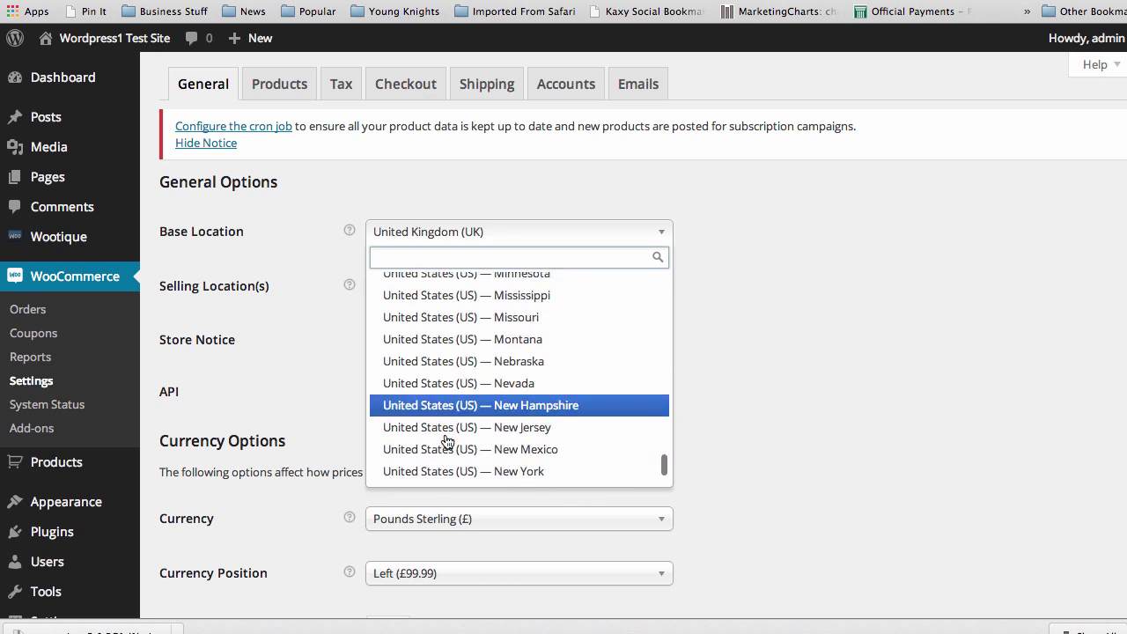
pyautogui.scroll(-5, 447, 432)
pyautogui.click(449, 285)
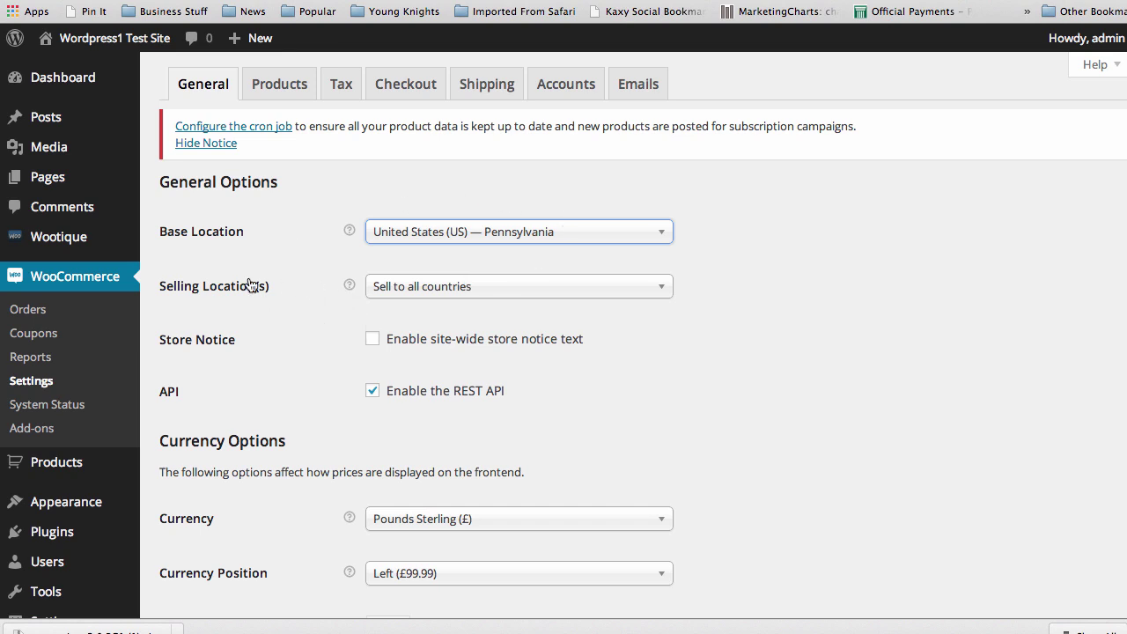
pyautogui.click(663, 288)
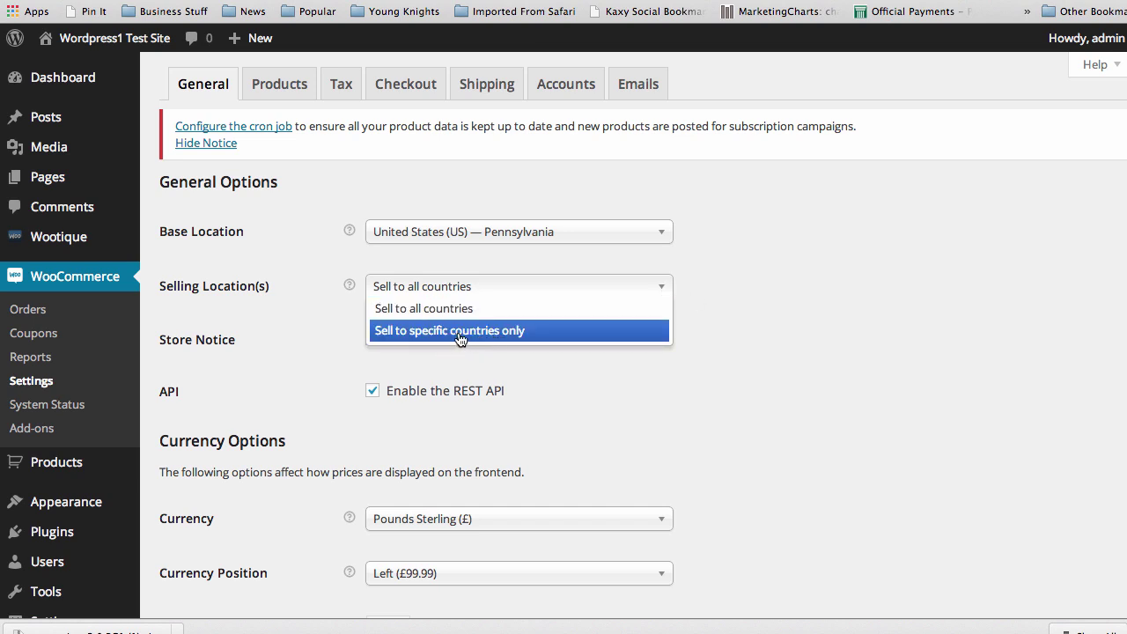
pyautogui.click(315, 326)
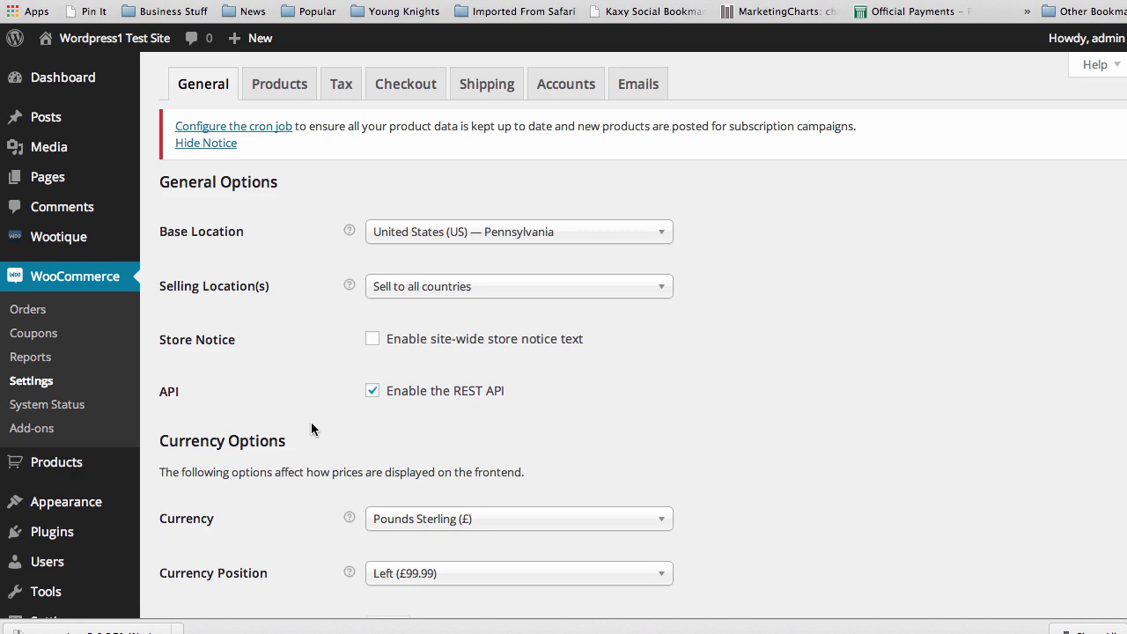
# - Set the store currency to US Dollars ($) in the currency options
pyautogui.scroll(-1, 312, 427)
pyautogui.scroll(-5, 312, 427)
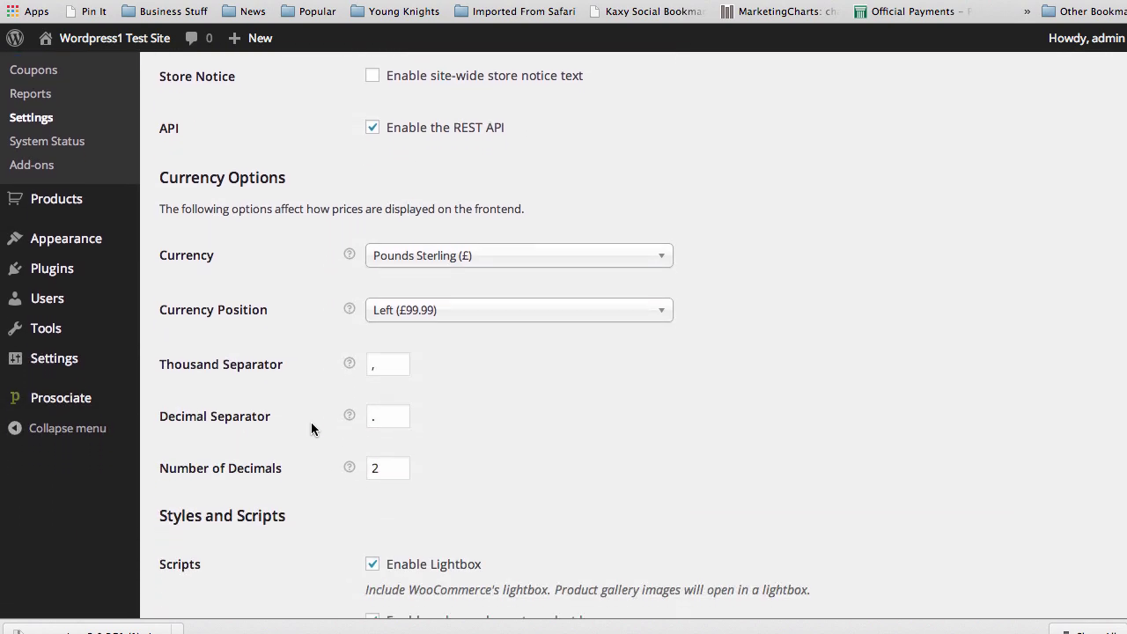
pyautogui.scroll(-2, 311, 424)
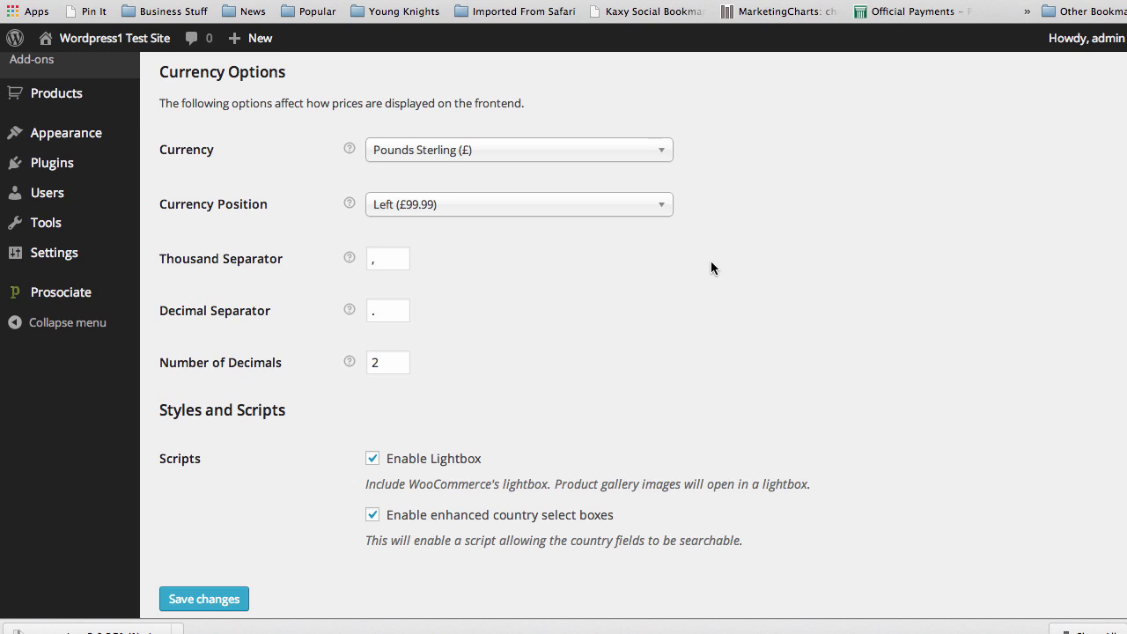
pyautogui.click(665, 156)
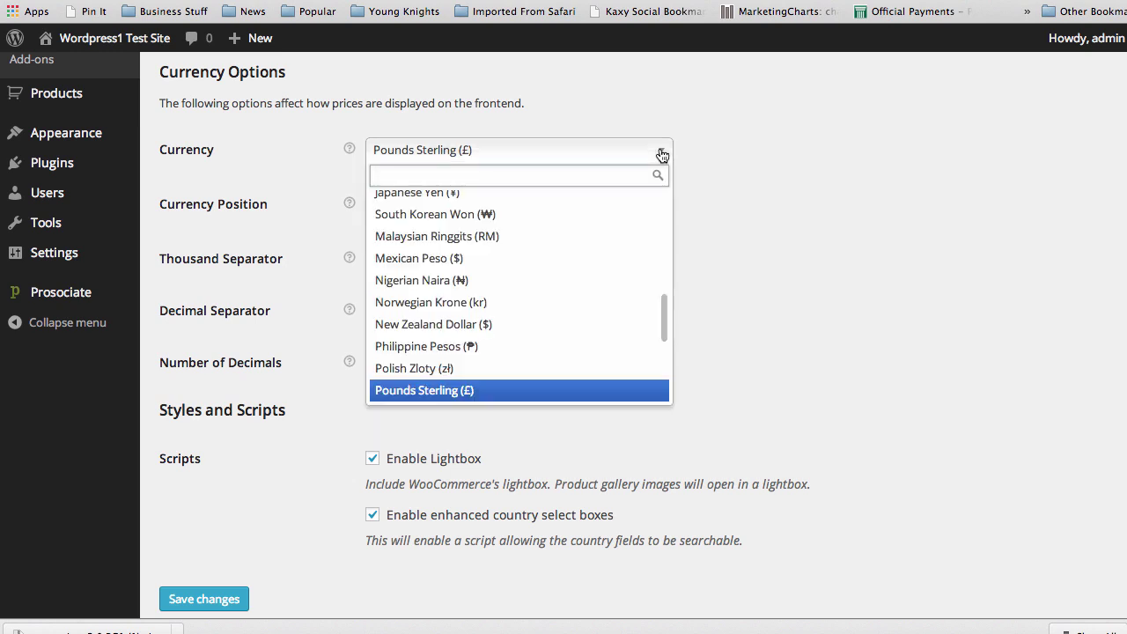
pyautogui.scroll(-5, 540, 277)
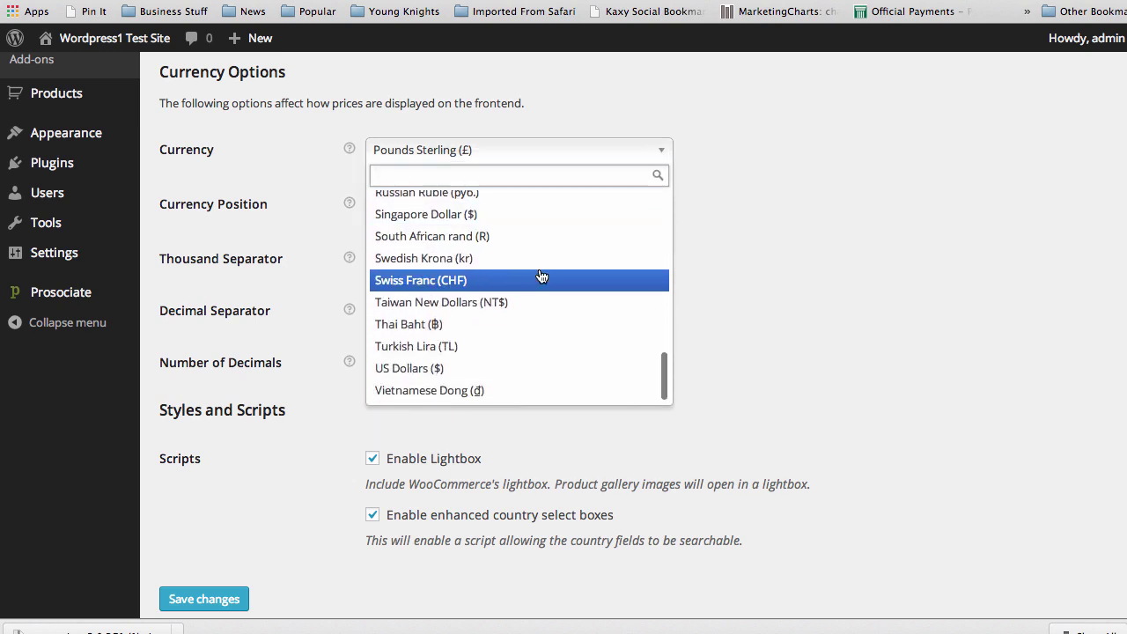
pyautogui.click(421, 368)
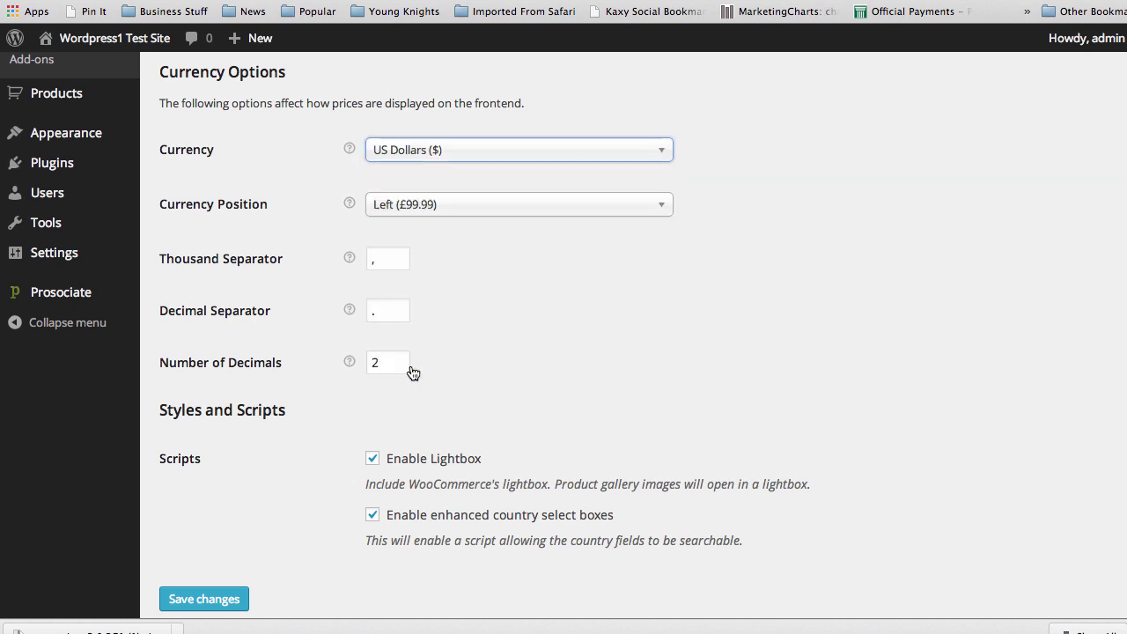
# - Look over the currency position options and save the general settings
pyautogui.click(660, 207)
pyautogui.click(708, 209)
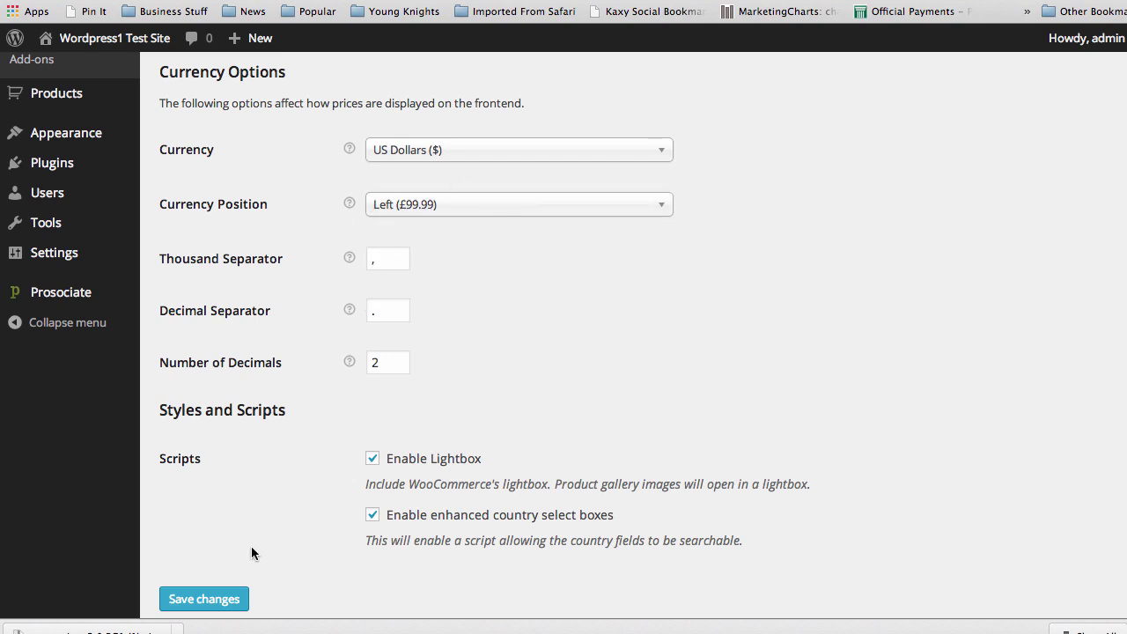
pyautogui.click(203, 599)
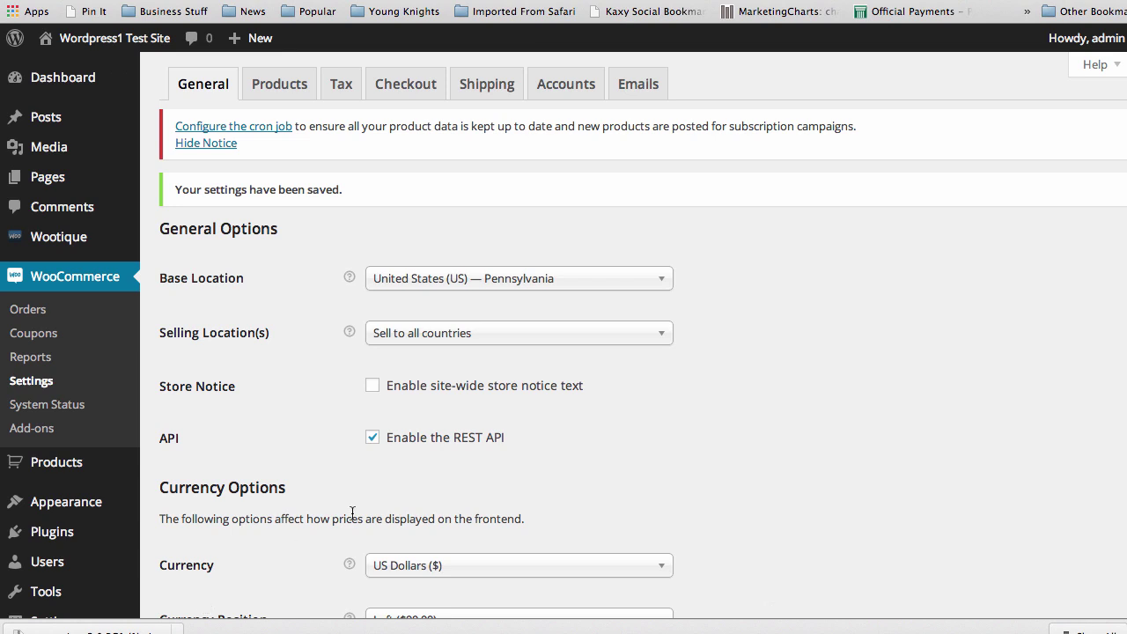
# - Review the saved currency and script options, and open the product settings
pyautogui.scroll(-3, 331, 507)
pyautogui.scroll(-3, 331, 507)
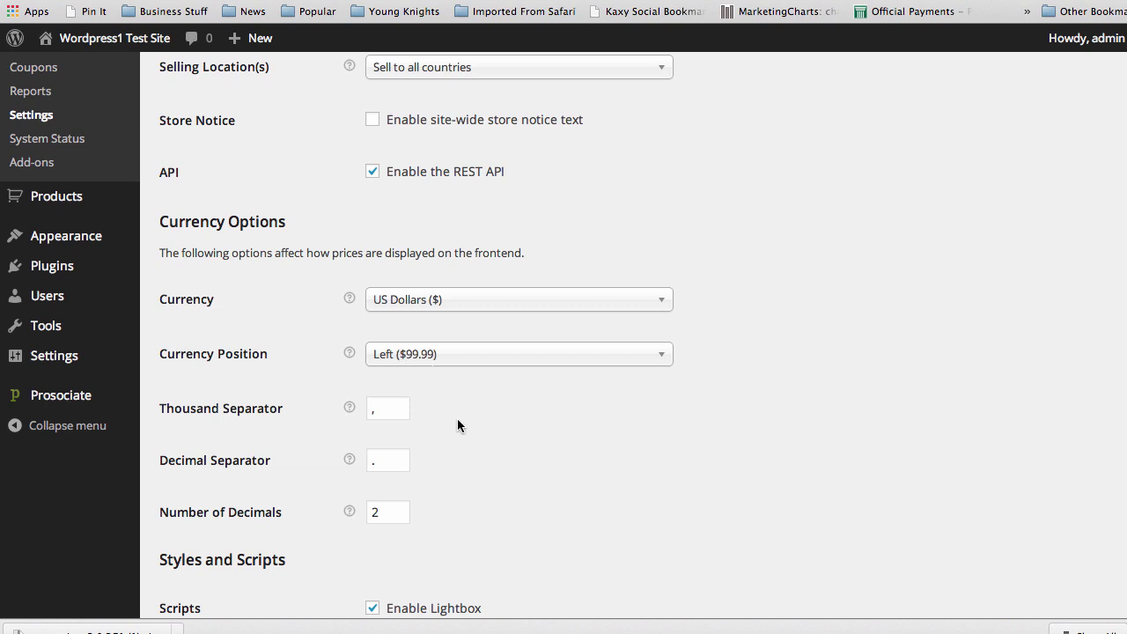
pyautogui.scroll(-2, 457, 419)
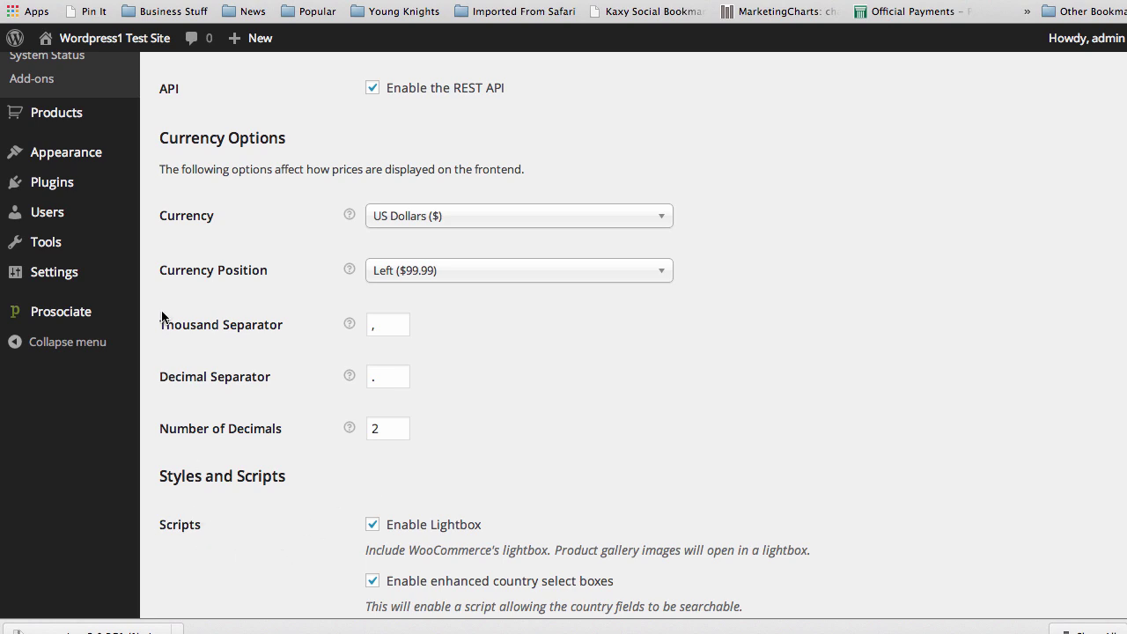
pyautogui.moveTo(102, 315)
pyautogui.scroll(-5, 317, 488)
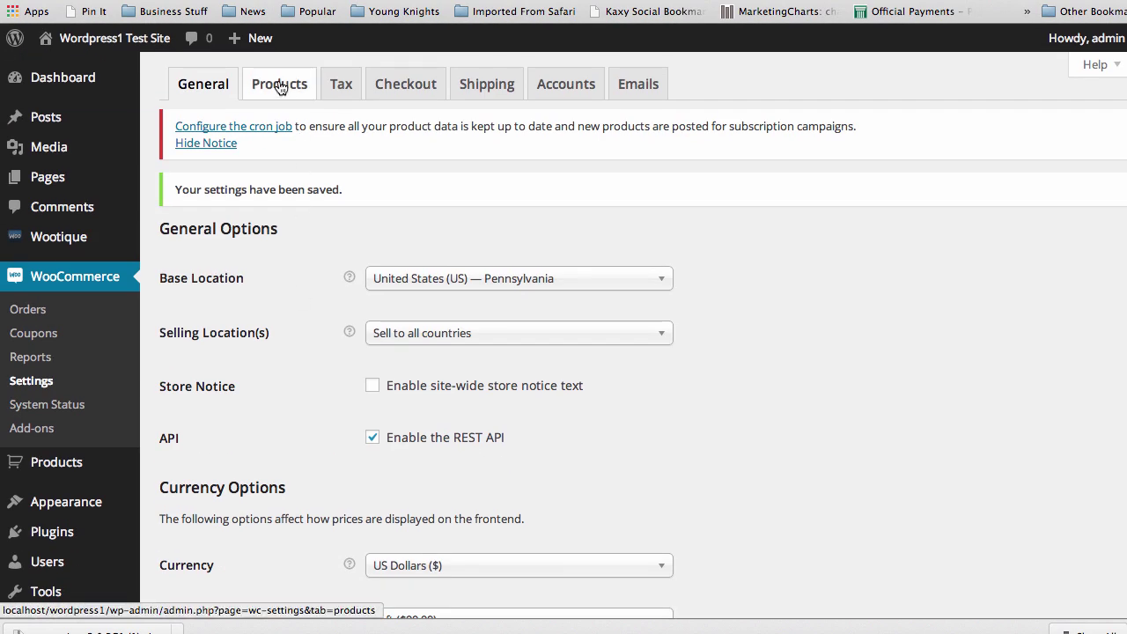
pyautogui.click(279, 85)
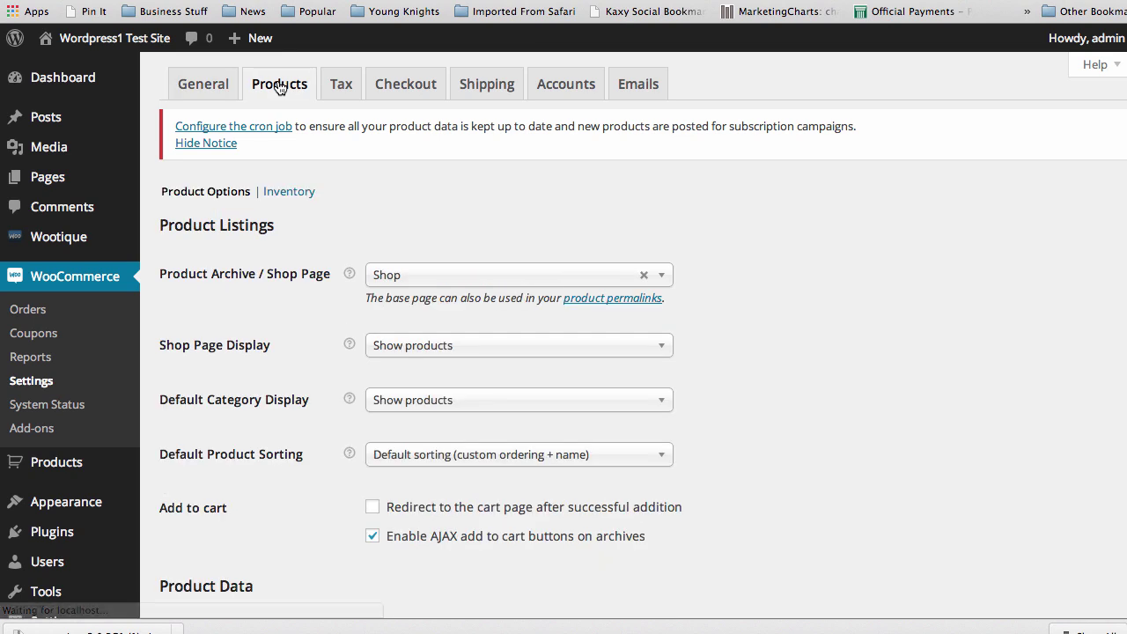
pyautogui.scroll(-1, 723, 425)
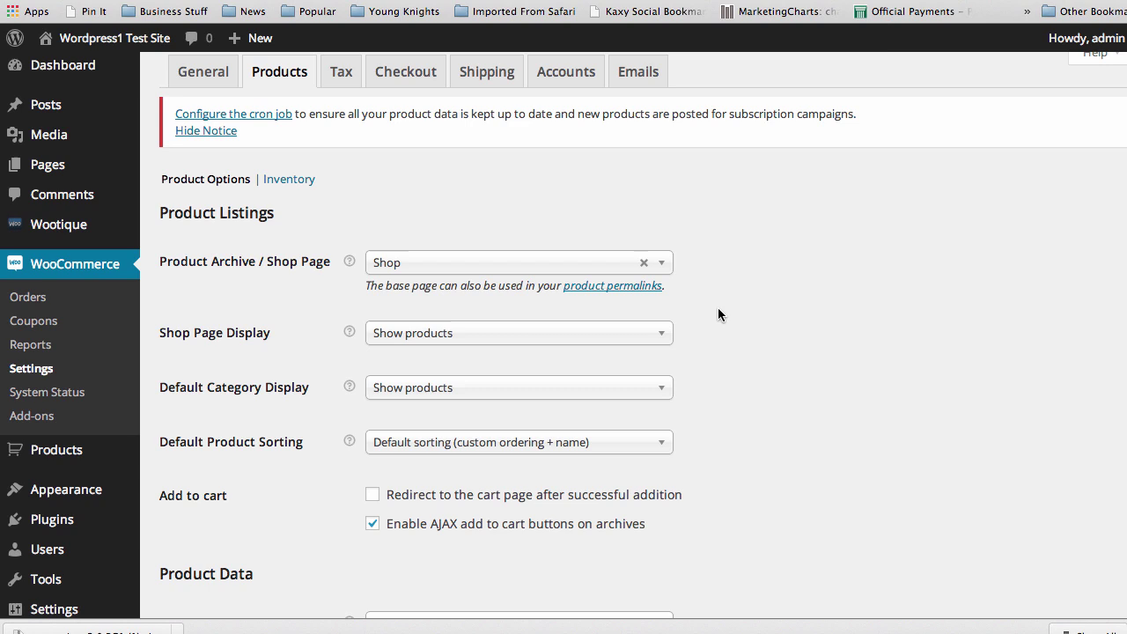
# - Examine the available choices for the product archive / shop page, the shop page display and the default category display
pyautogui.click(663, 266)
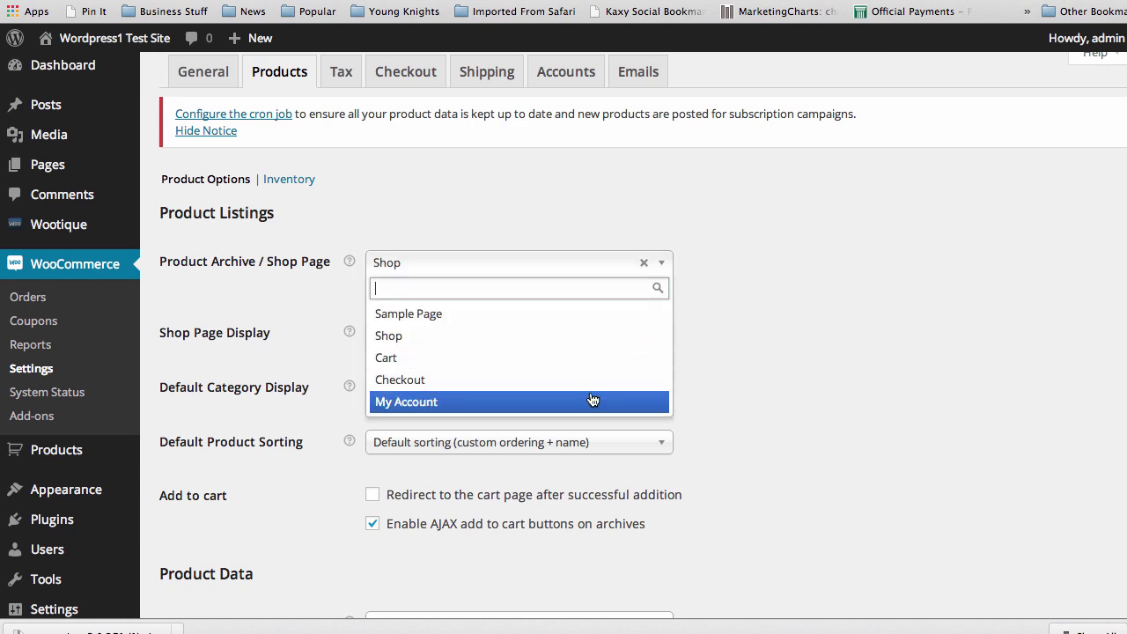
pyautogui.click(731, 313)
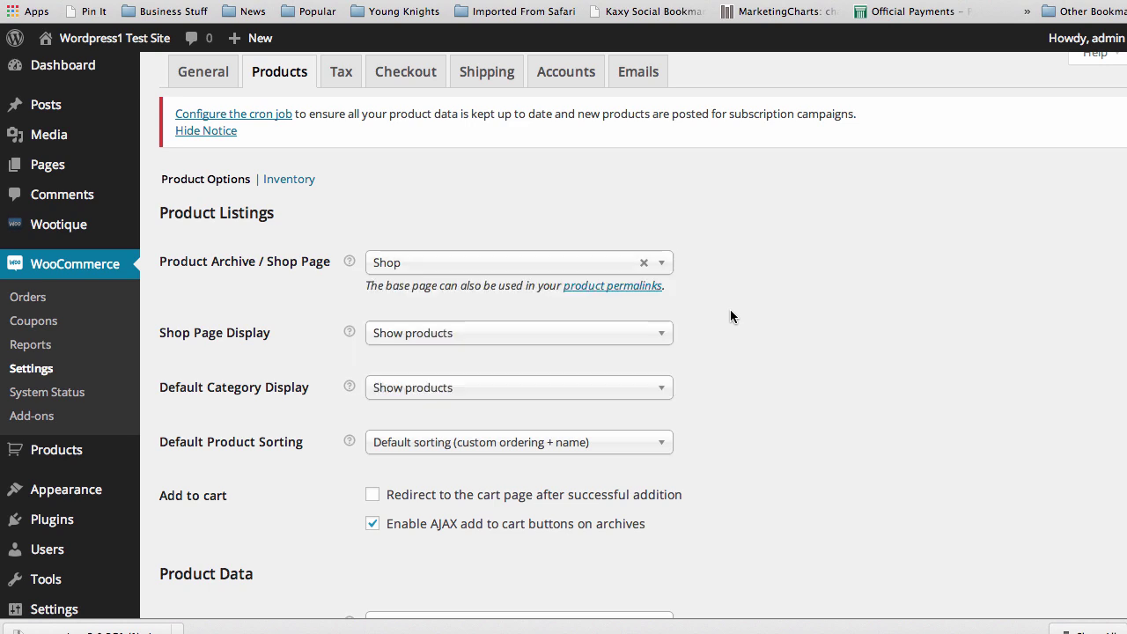
pyautogui.click(661, 338)
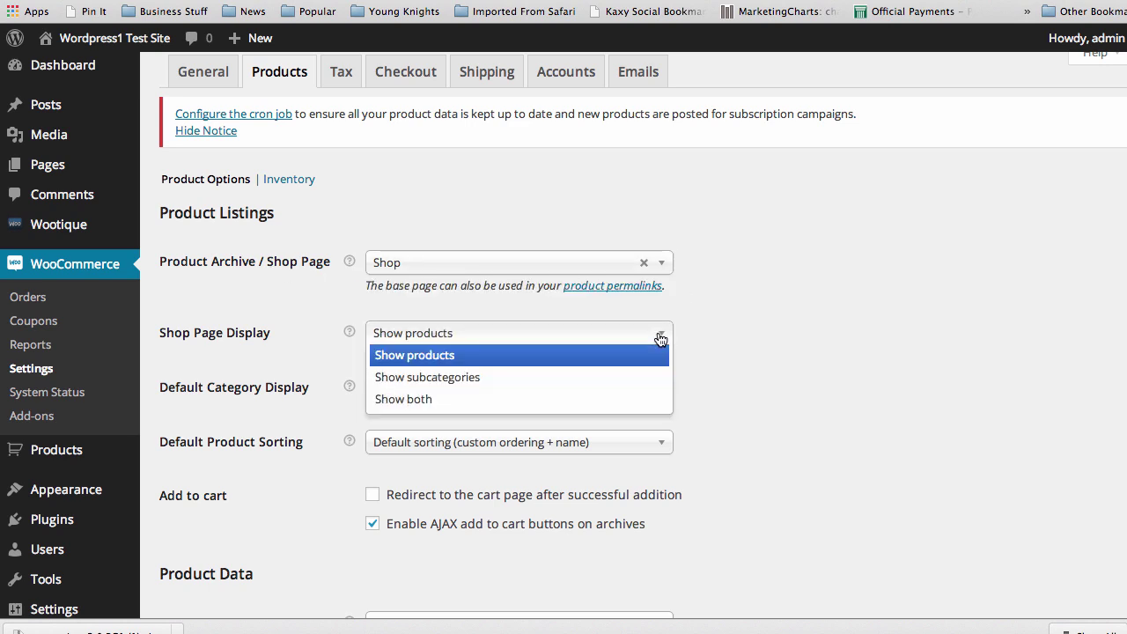
pyautogui.click(728, 376)
pyautogui.click(663, 397)
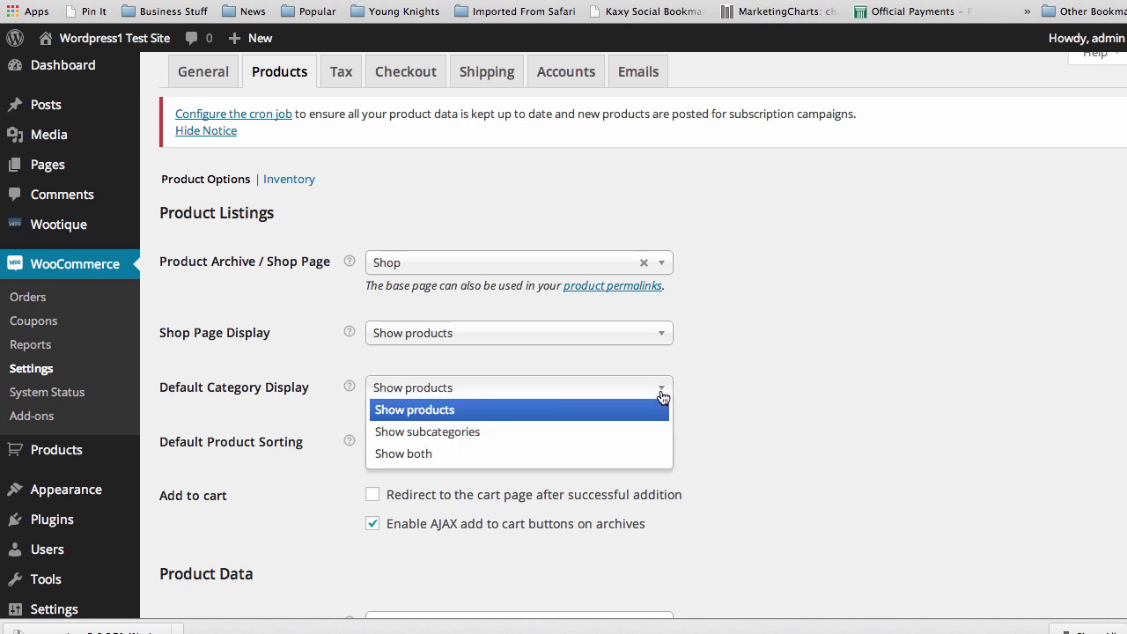
pyautogui.click(739, 399)
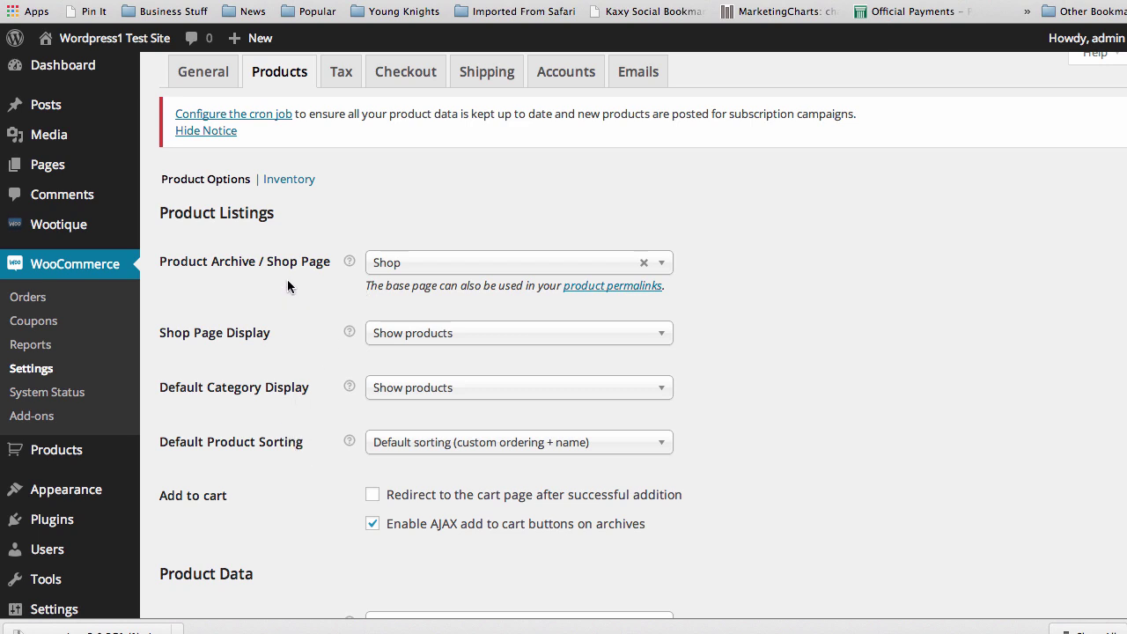
# - Toggle the redirect to the cart page after successful addition on and back off
pyautogui.moveTo(97, 40)
pyautogui.scroll(-3, 296, 404)
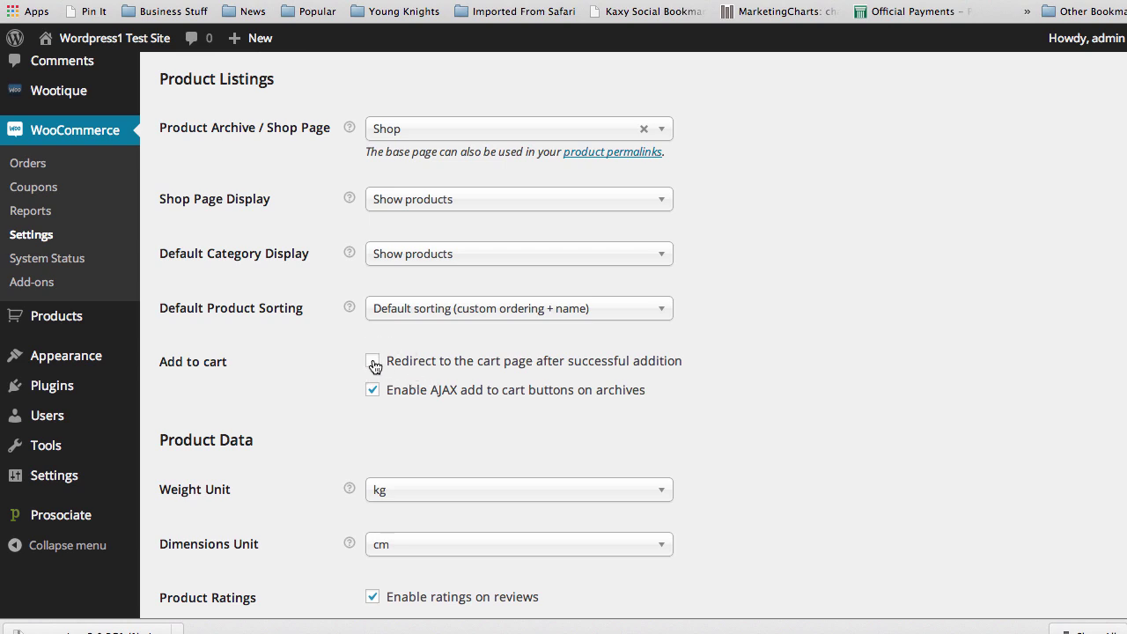
pyautogui.click(374, 363)
pyautogui.click(373, 362)
# - Set the product weight unit to lbs and the dimensions unit to in
pyautogui.scroll(-5, 330, 384)
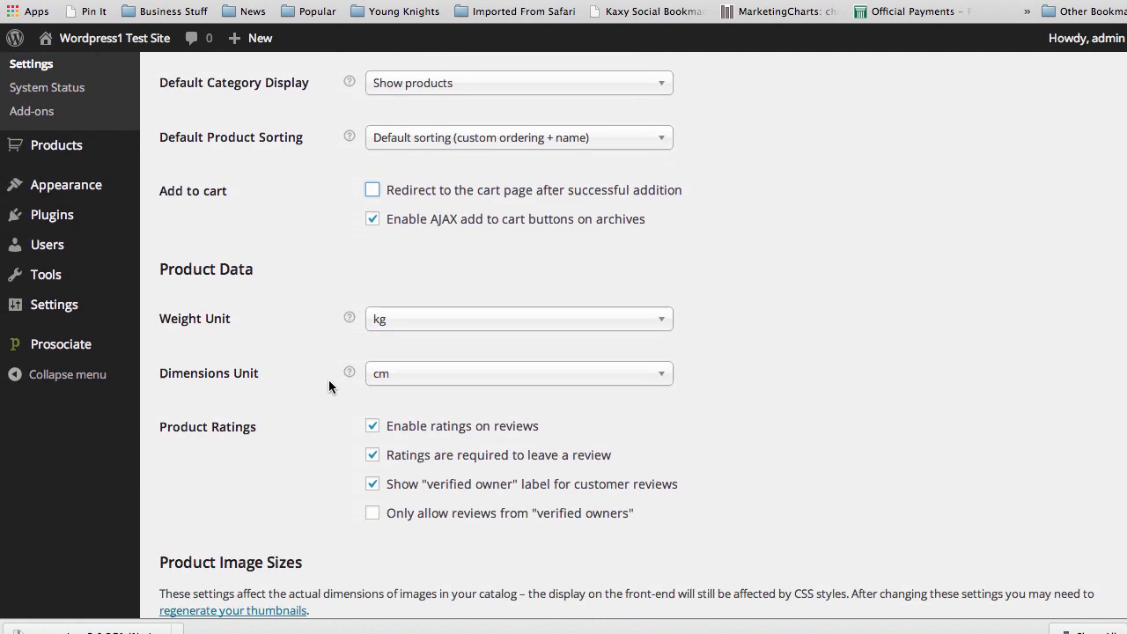
pyautogui.scroll(-1, 329, 386)
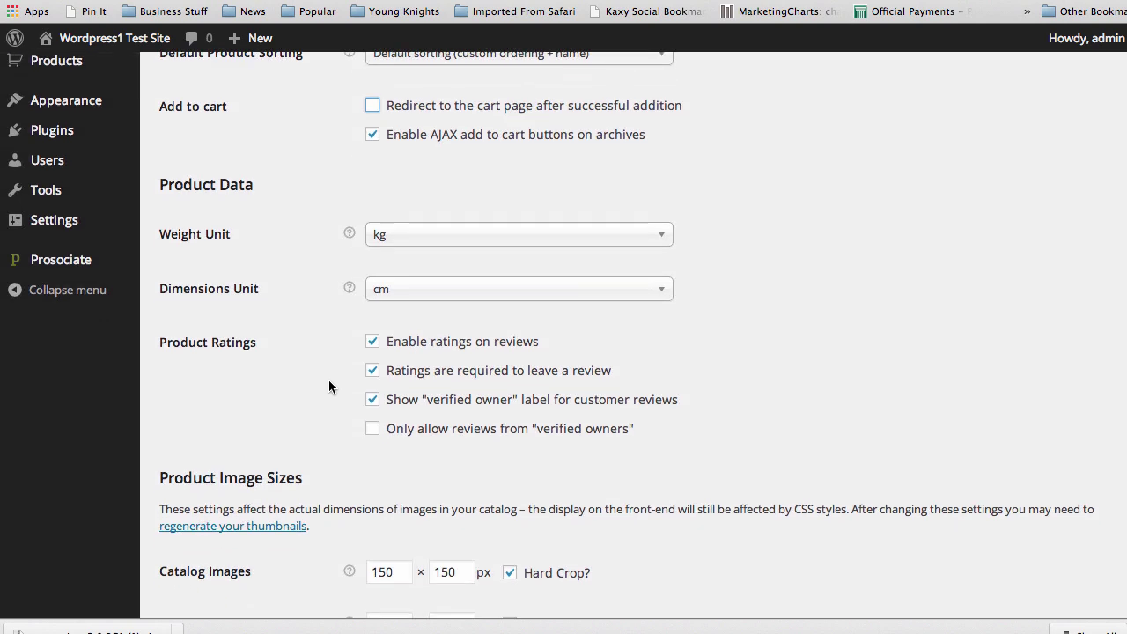
pyautogui.click(664, 238)
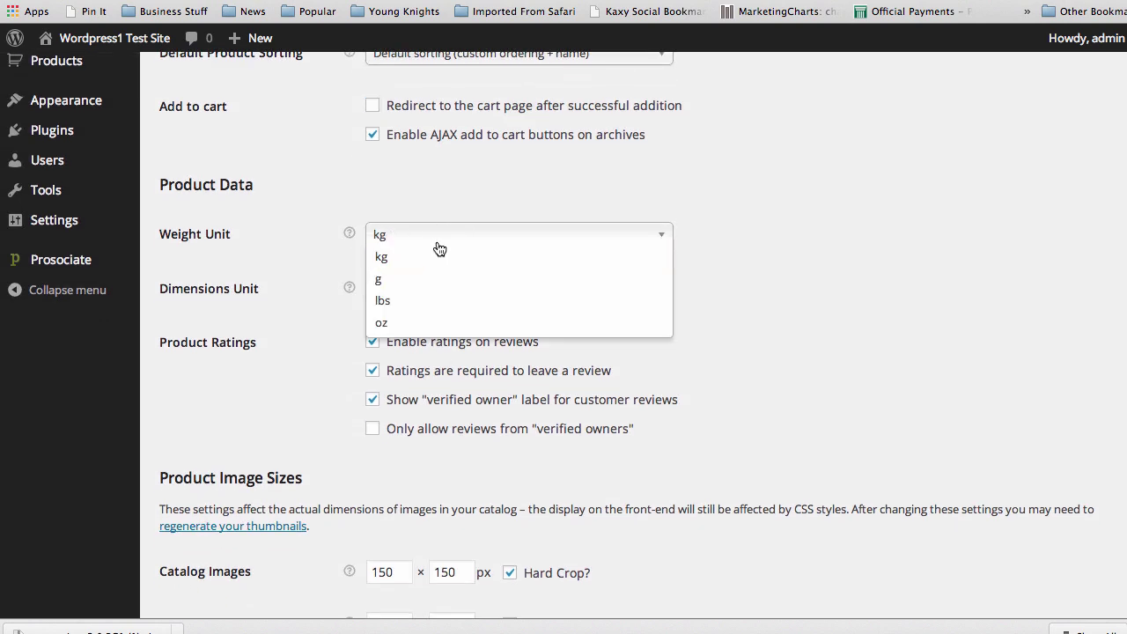
pyautogui.click(420, 307)
pyautogui.click(664, 292)
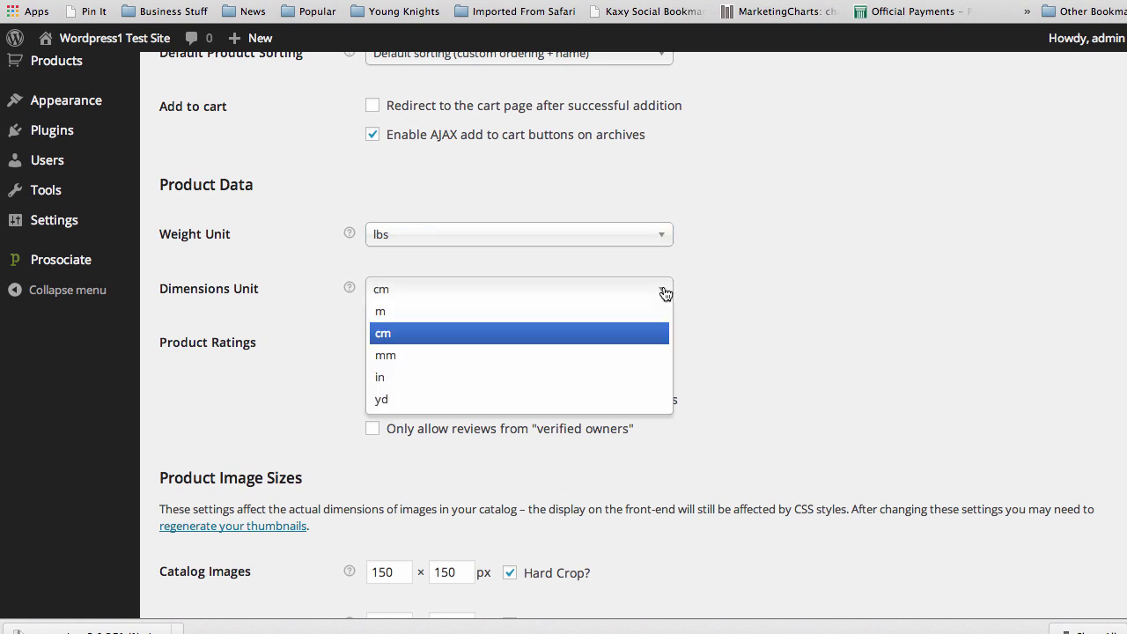
pyautogui.click(592, 380)
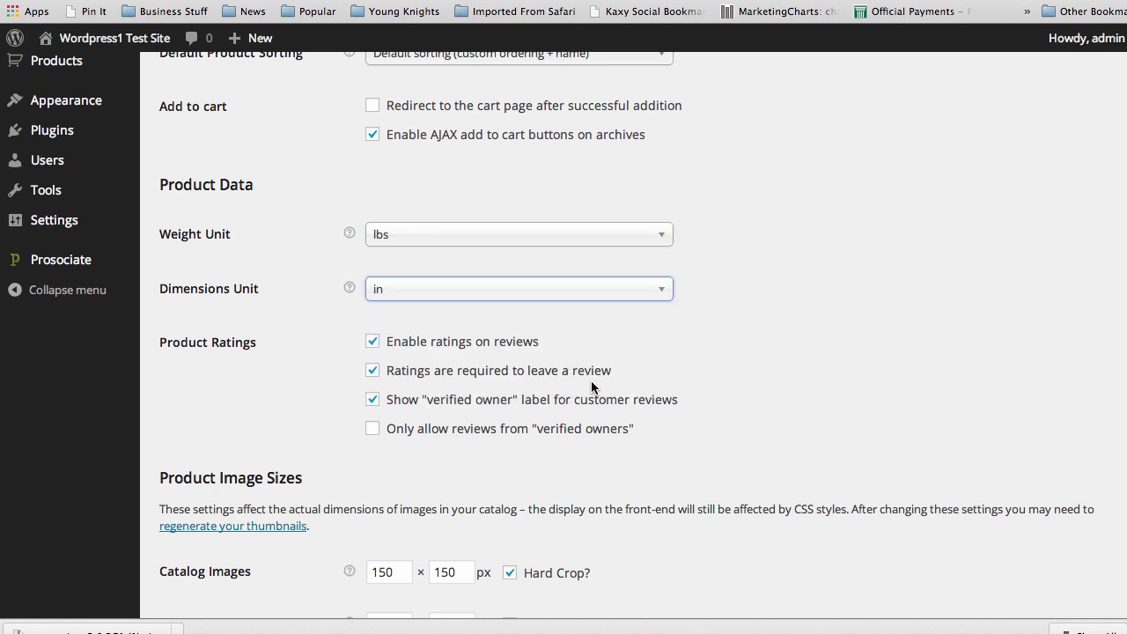
pyautogui.click(339, 409)
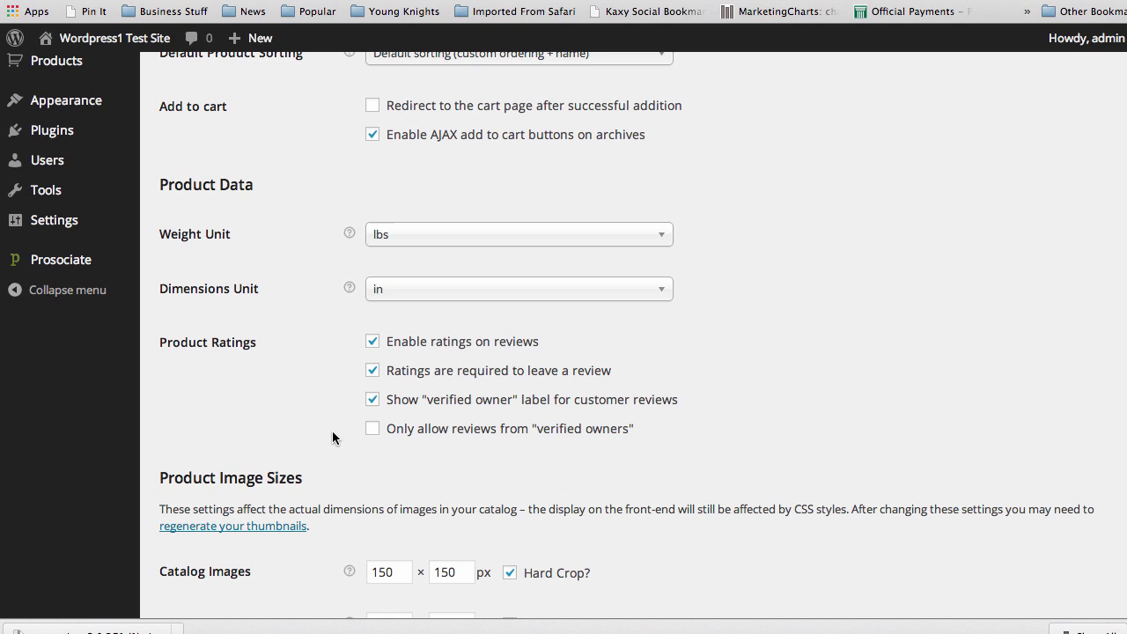
# - Examine the remaining product settings for product ratings, product image sizes and downloadable products
pyautogui.scroll(-2, 331, 431)
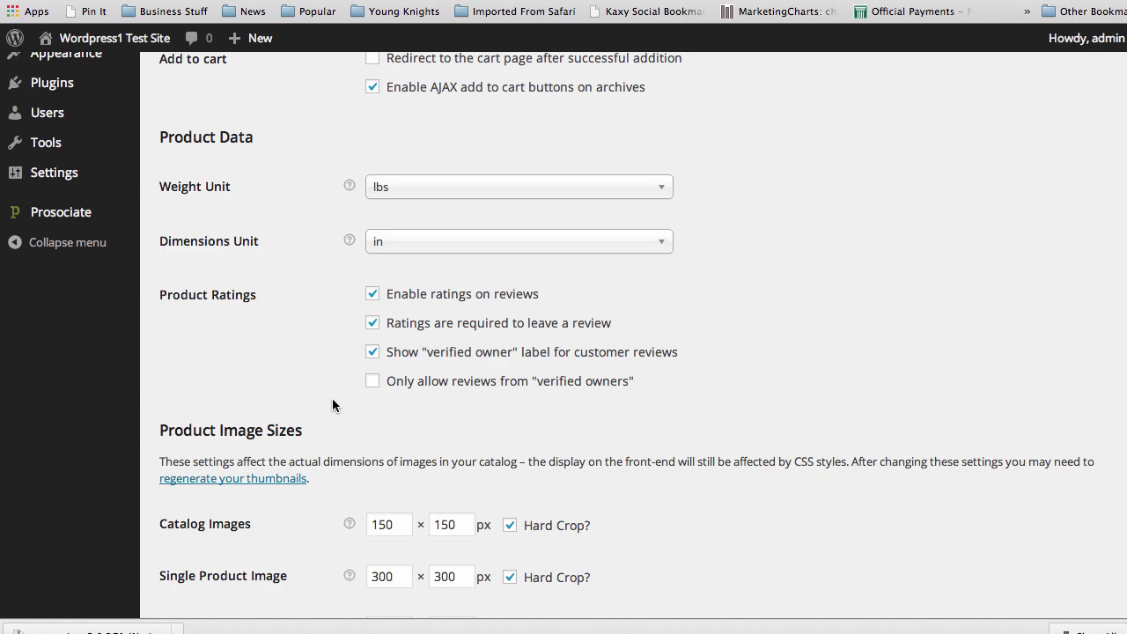
pyautogui.scroll(-5, 332, 404)
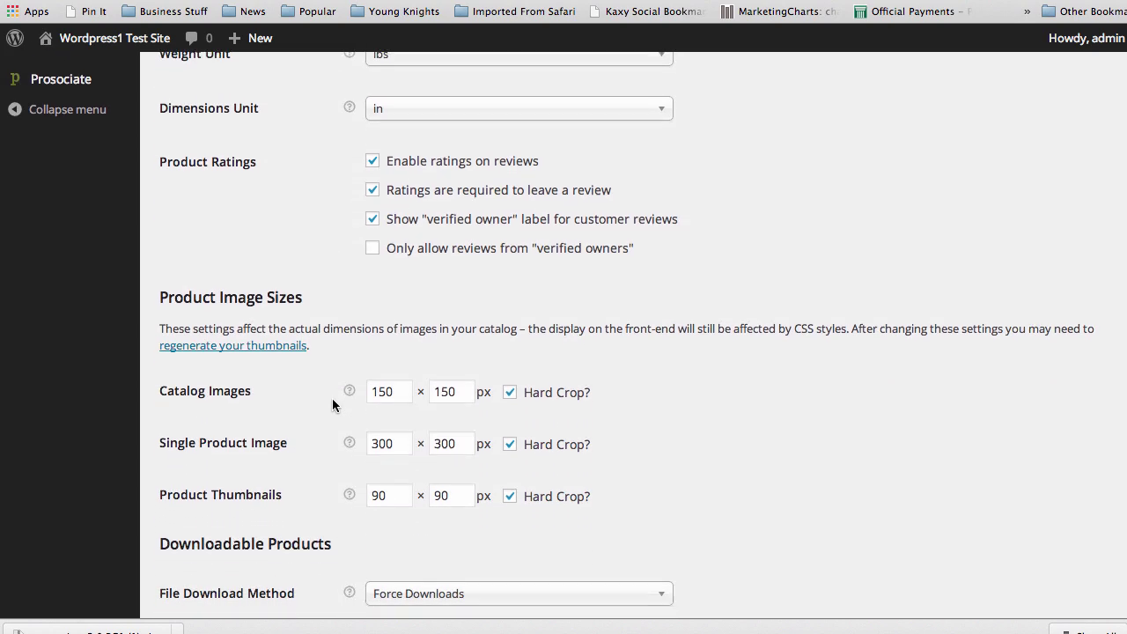
pyautogui.scroll(-1, 332, 404)
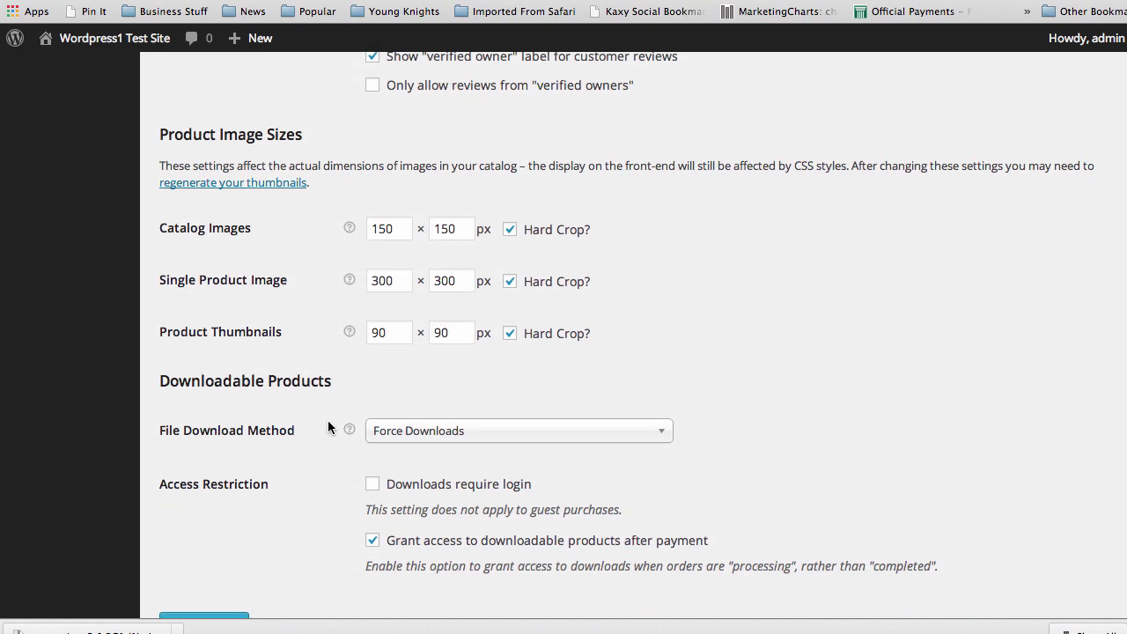
pyautogui.scroll(-1, 308, 487)
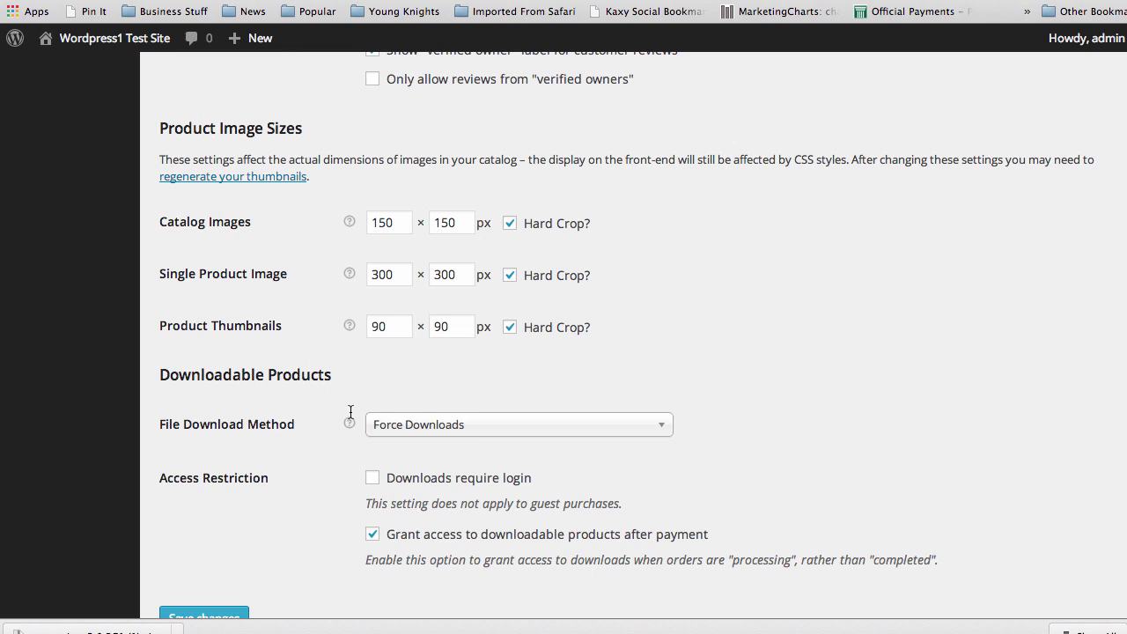
pyautogui.scroll(-2, 308, 537)
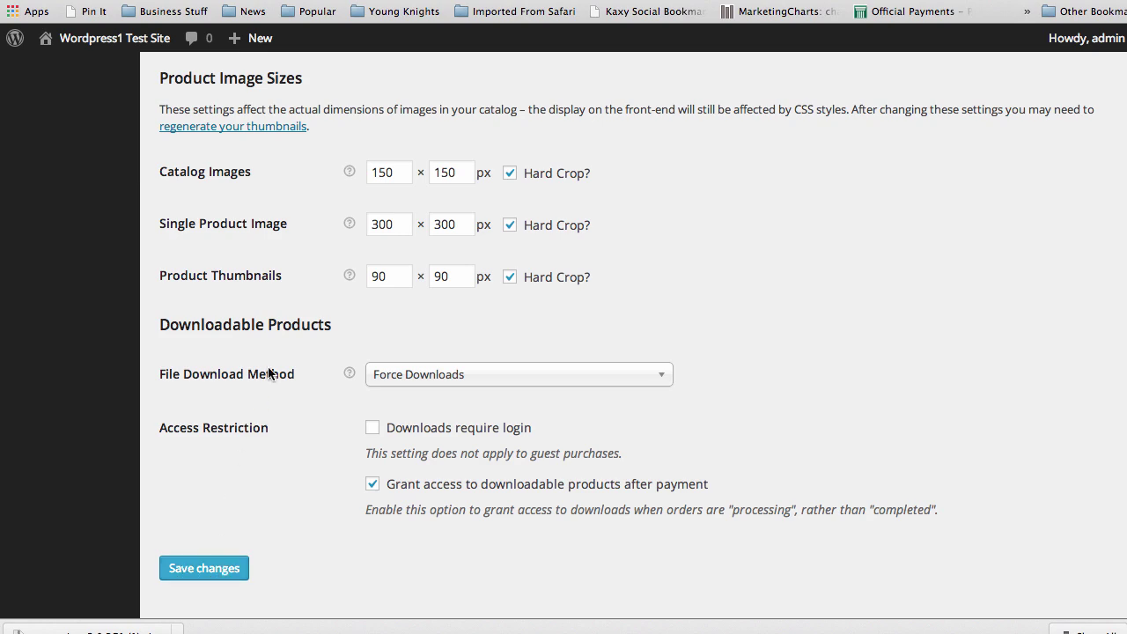
pyautogui.scroll(10, 297, 345)
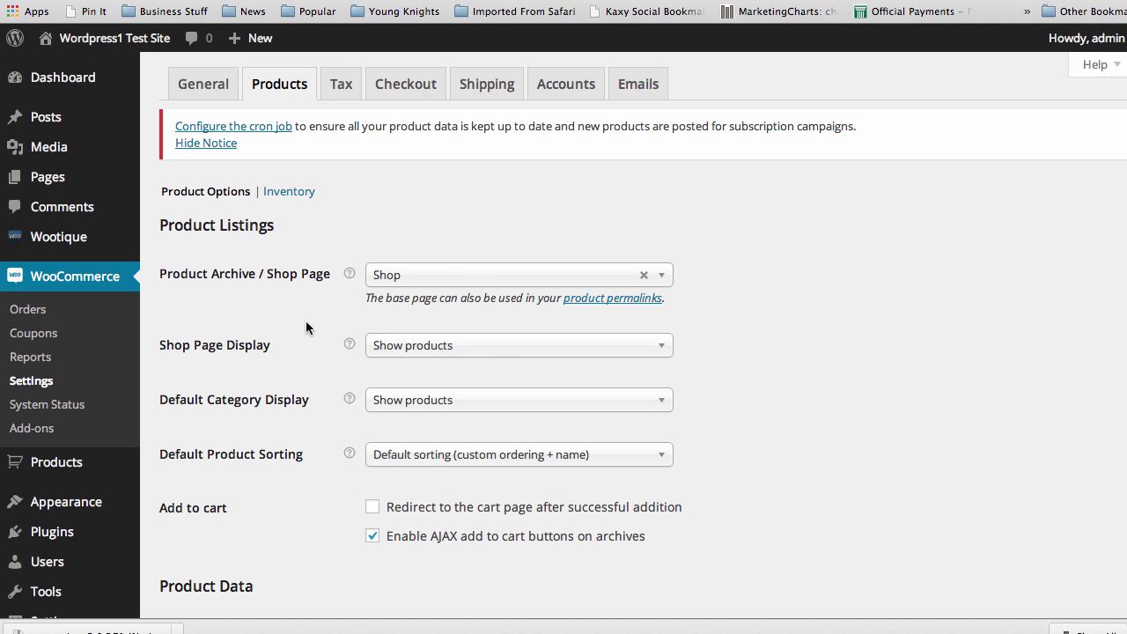
# - Open the Cart page for editing from the list of all pages
pyautogui.moveTo(40, 180)
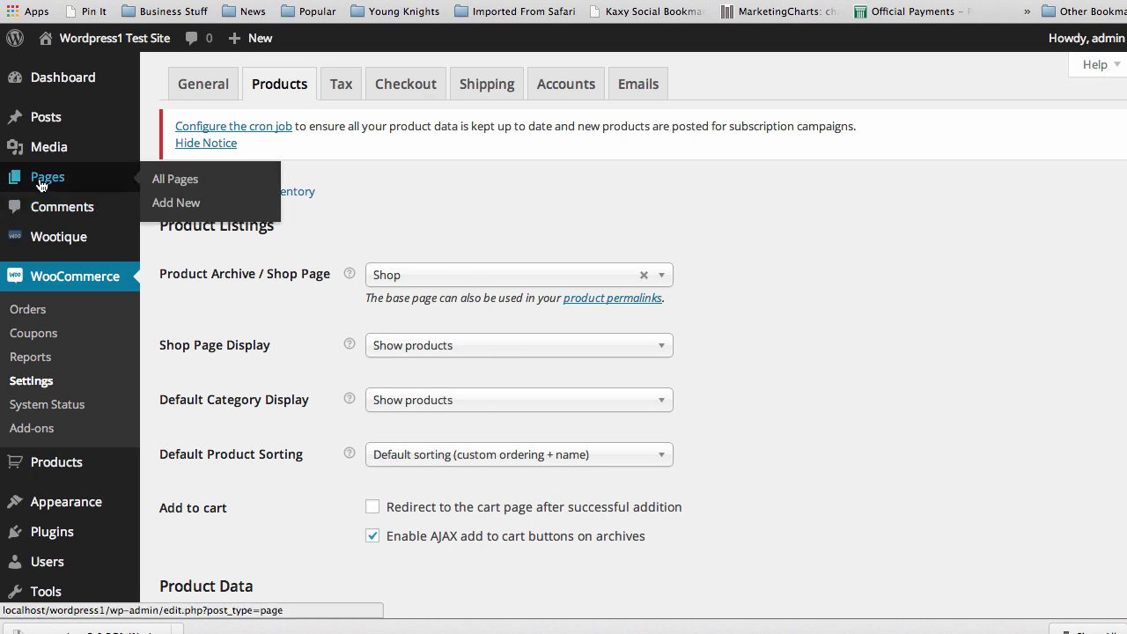
pyautogui.click(173, 182)
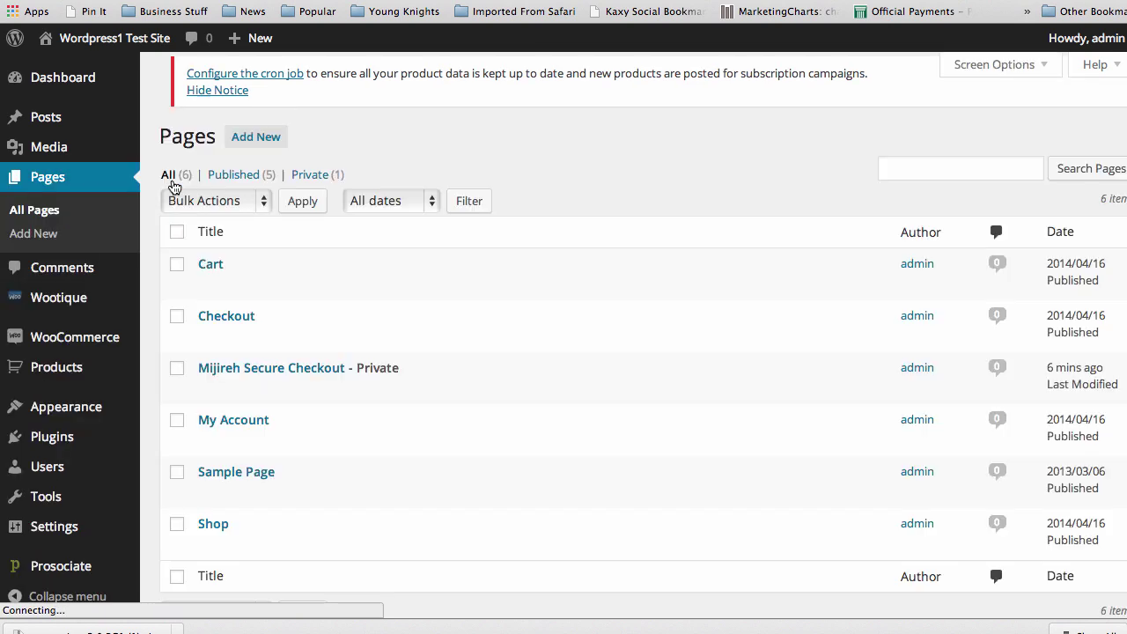
pyautogui.scroll(-1, 458, 376)
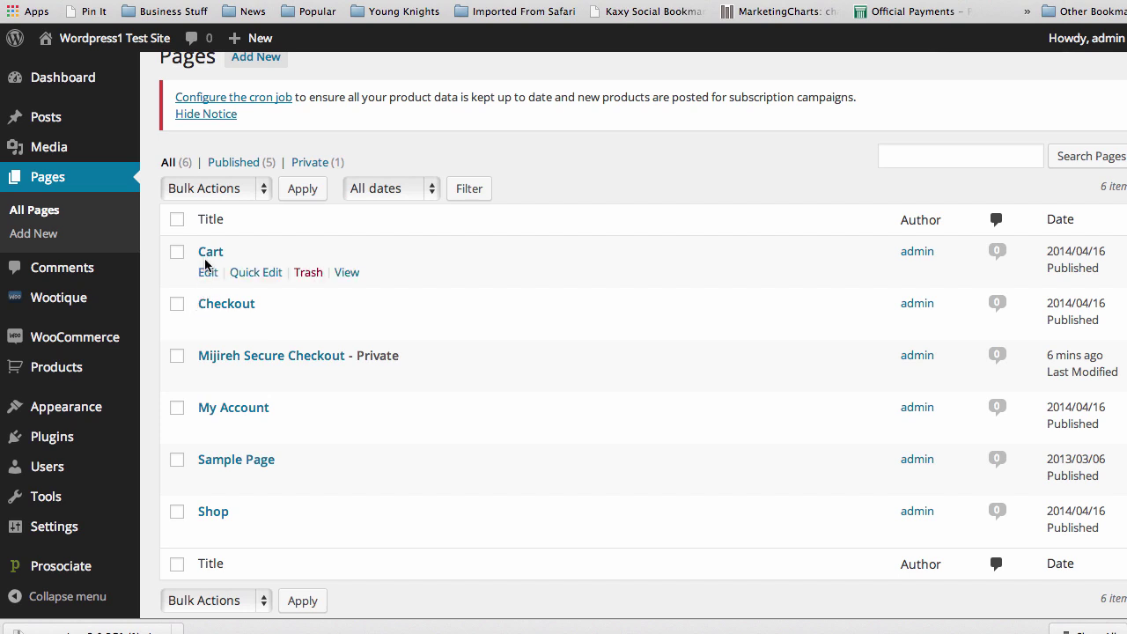
pyautogui.click(207, 273)
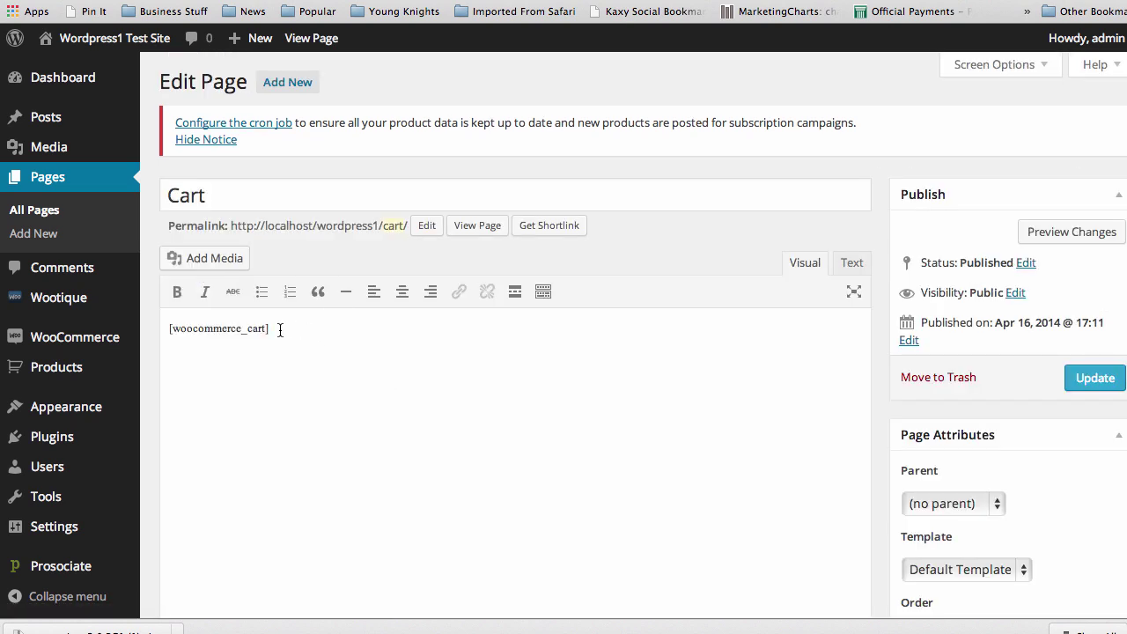
# - Add the line "Above" before the [woocommerce_cart] shortcode and the line "Below" after it, and update the Cart page
pyautogui.moveTo(280, 329); pyautogui.dragTo(264, 377)
pyautogui.press('Return')
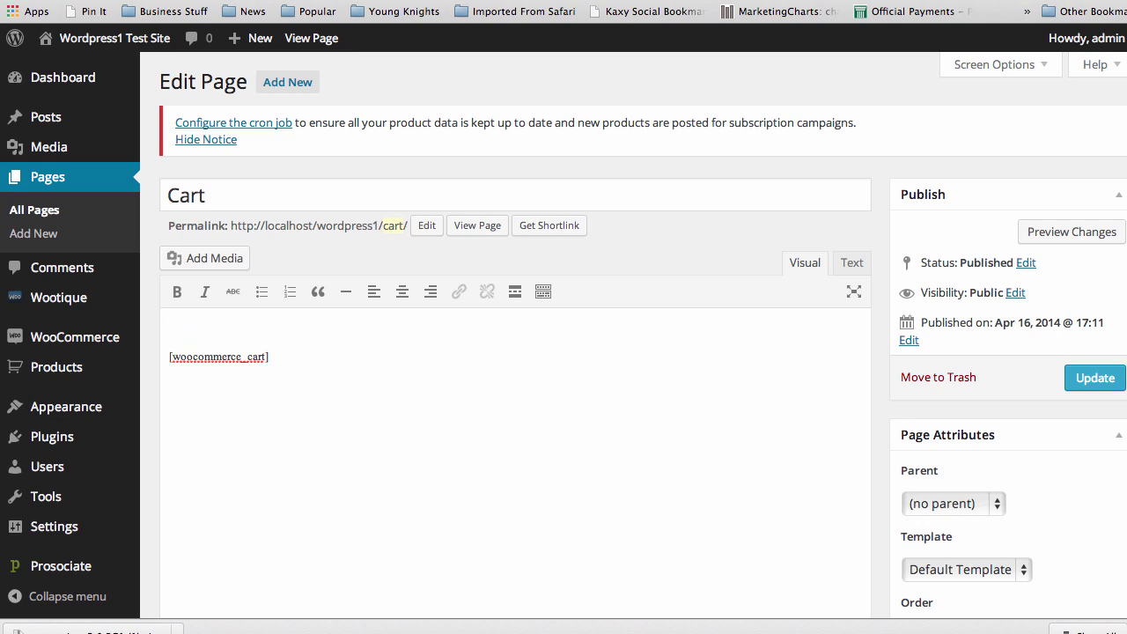
pyautogui.write('Above')
pyautogui.click(294, 355)
pyautogui.press('Return')
pyautogui.write('Below')
pyautogui.click(199, 384)
pyautogui.press('BackSpace')
pyautogui.moveTo(265, 356); pyautogui.dragTo(131, 347)
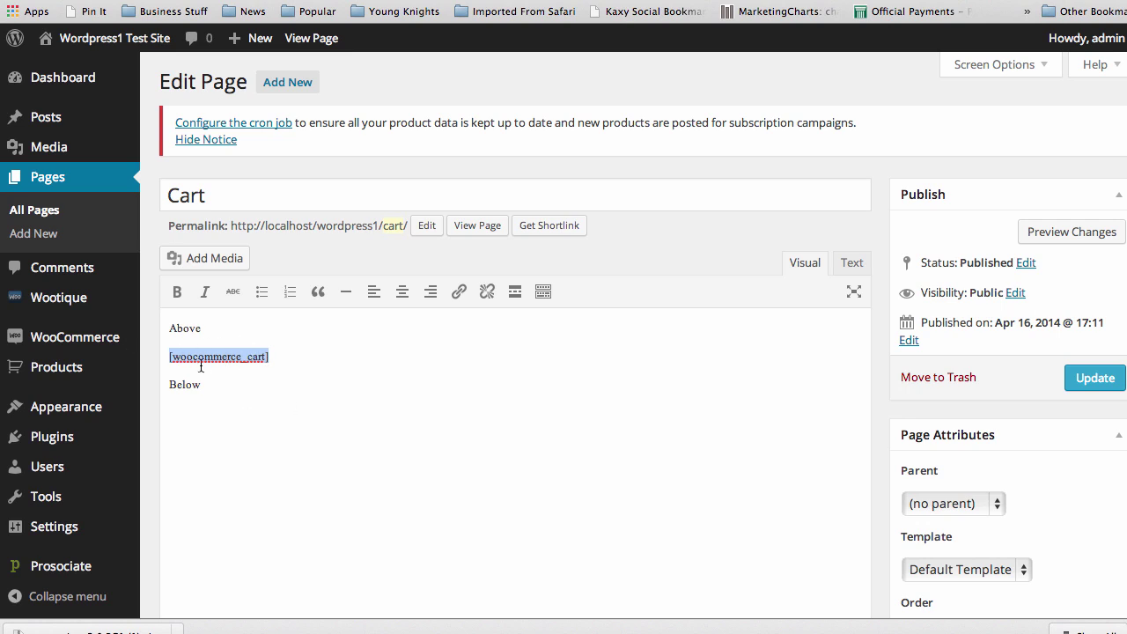
pyautogui.moveTo(104, 39)
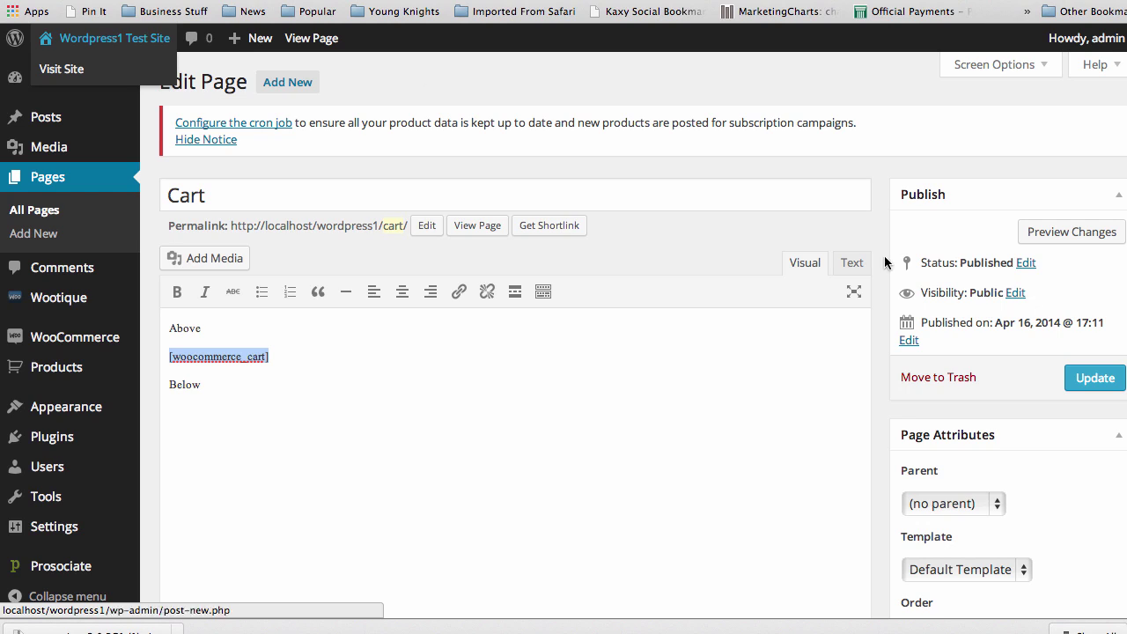
pyautogui.click(1099, 386)
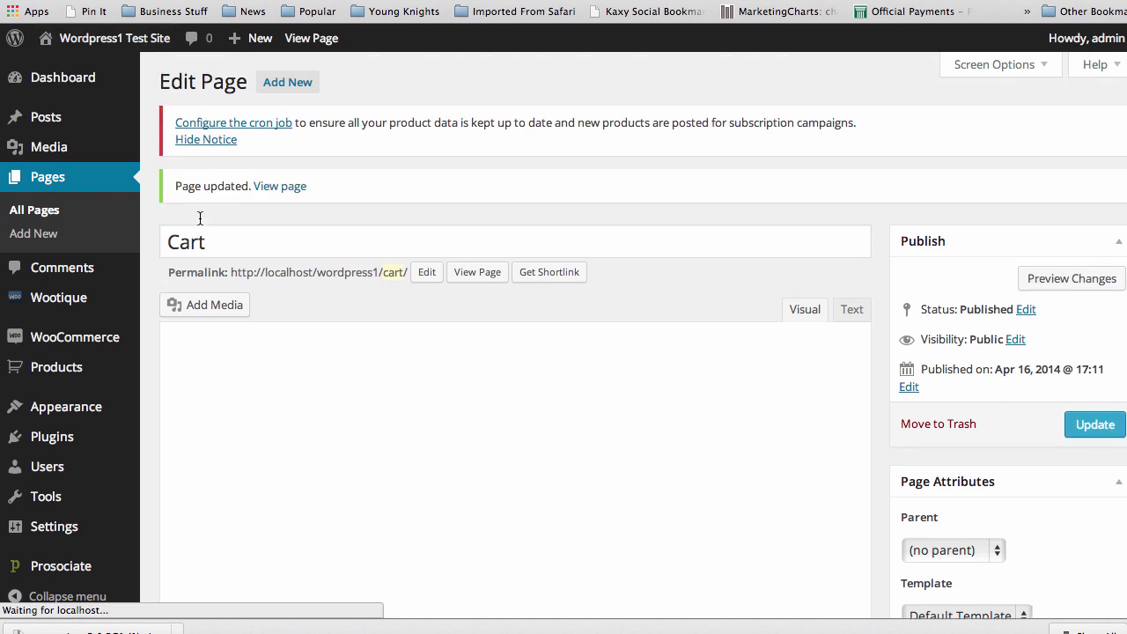
# - View the live Cart page in a separate browser tab and check the text placed around the cart content
pyautogui.rightClick(477, 274)
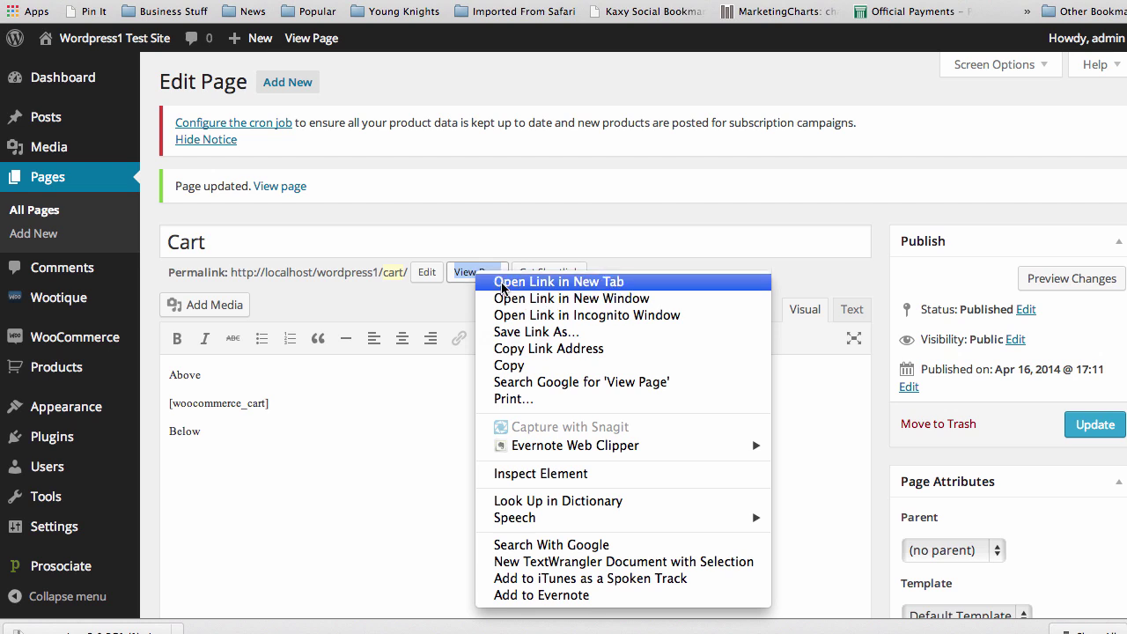
pyautogui.click(501, 282)
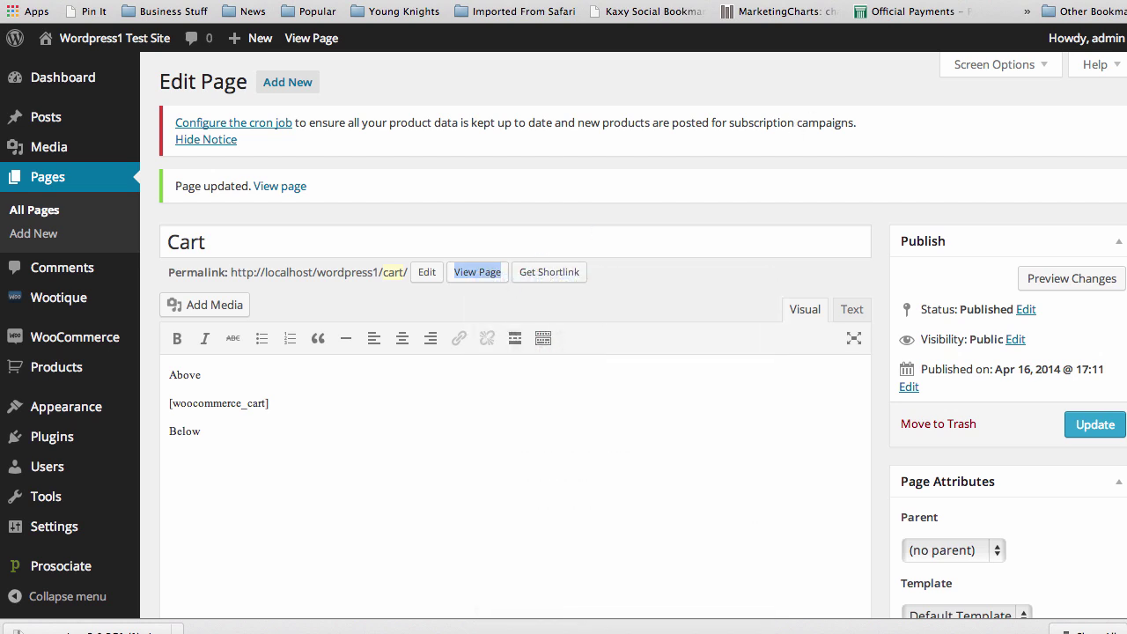
pyautogui.hotkey('ctrl', 'Tab')
pyautogui.scroll(-2, 628, 322)
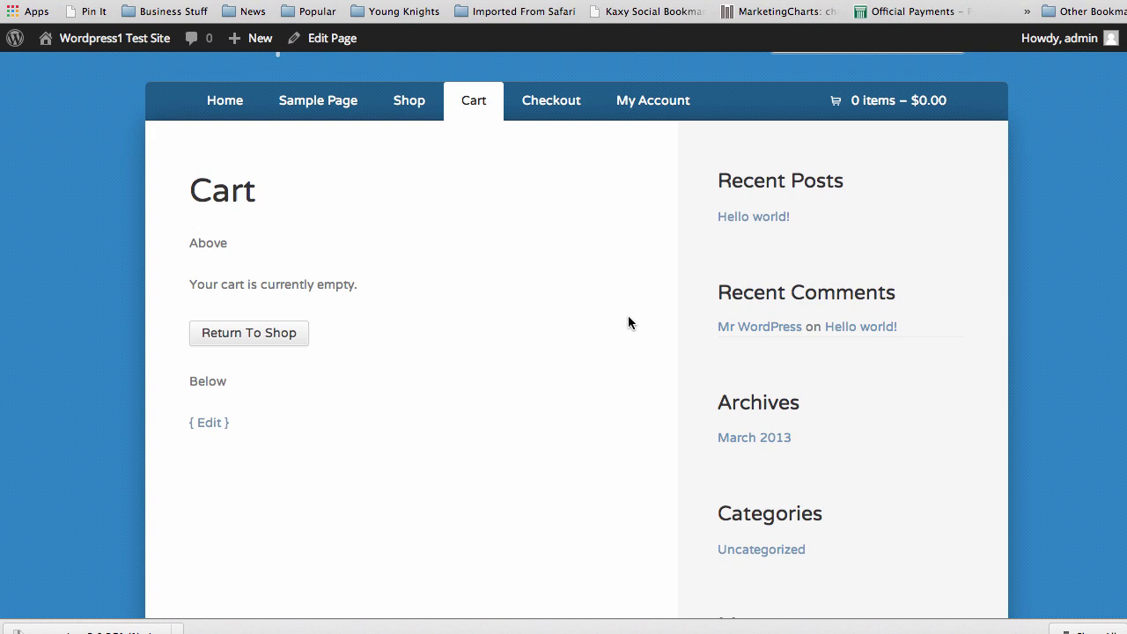
pyautogui.moveTo(191, 284); pyautogui.dragTo(360, 284)
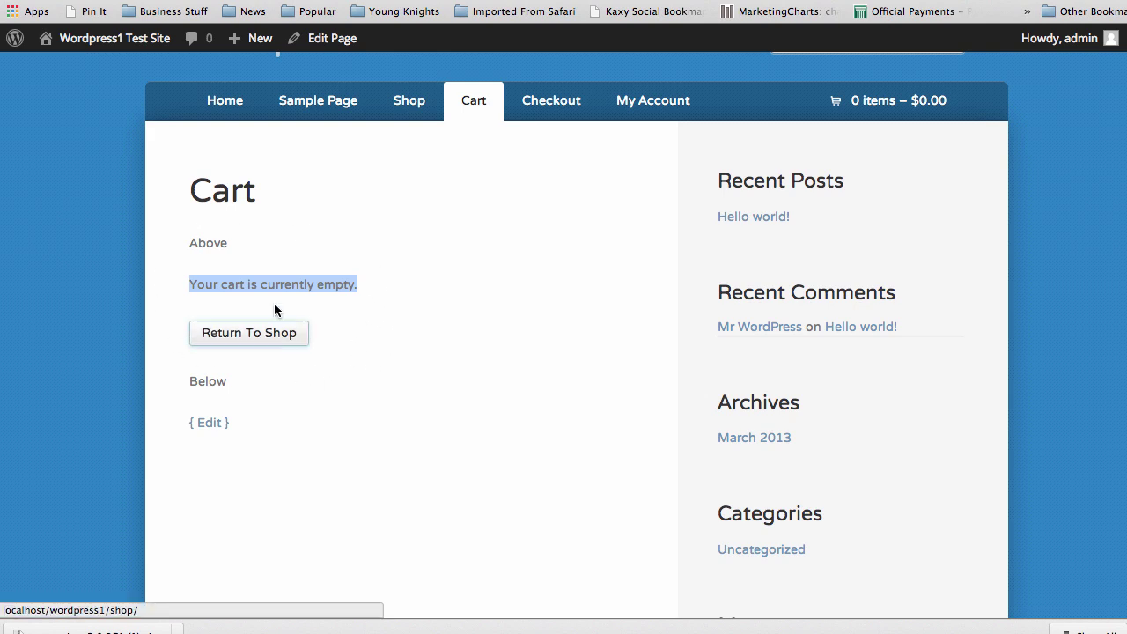
pyautogui.moveTo(190, 244); pyautogui.dragTo(229, 248)
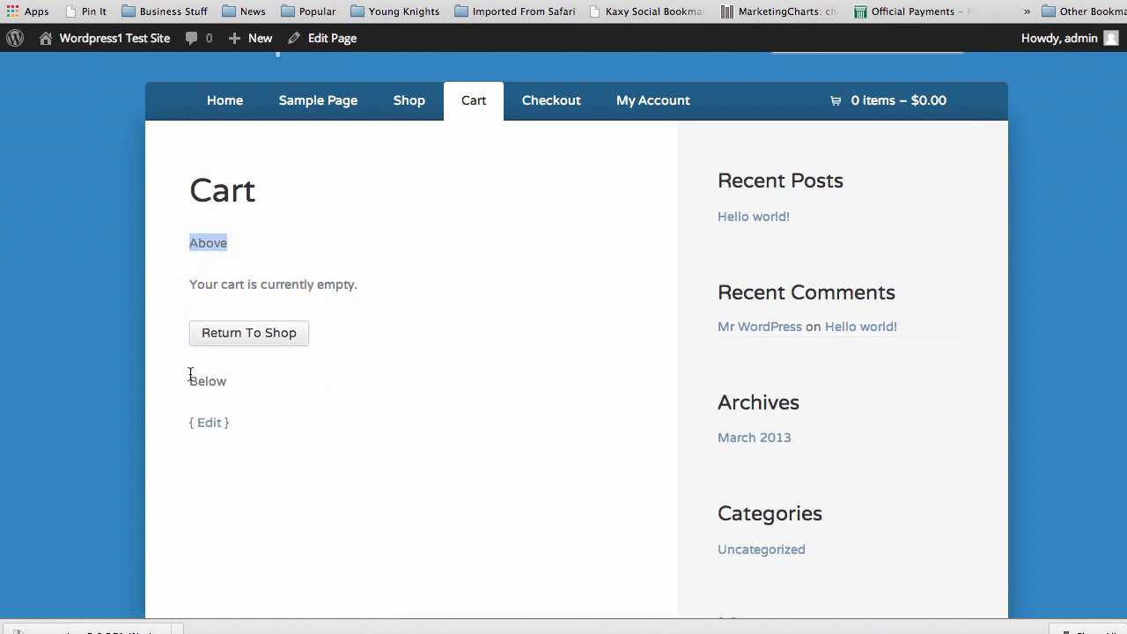
pyautogui.moveTo(190, 375); pyautogui.dragTo(227, 385)
pyautogui.click(244, 384)
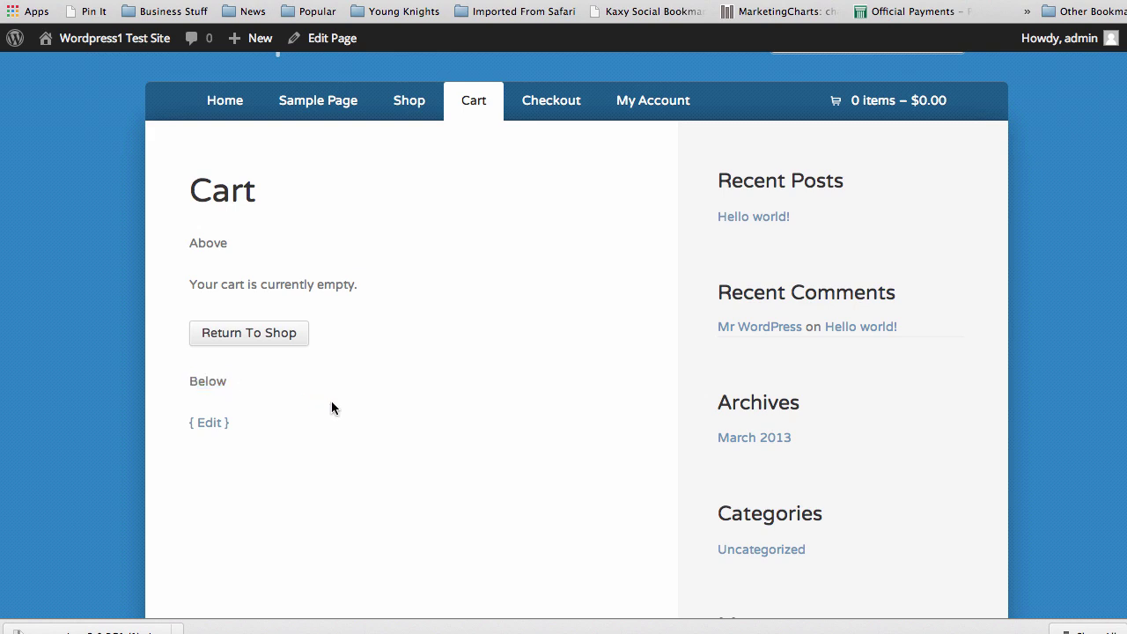
pyautogui.press('XF86AudioMute')
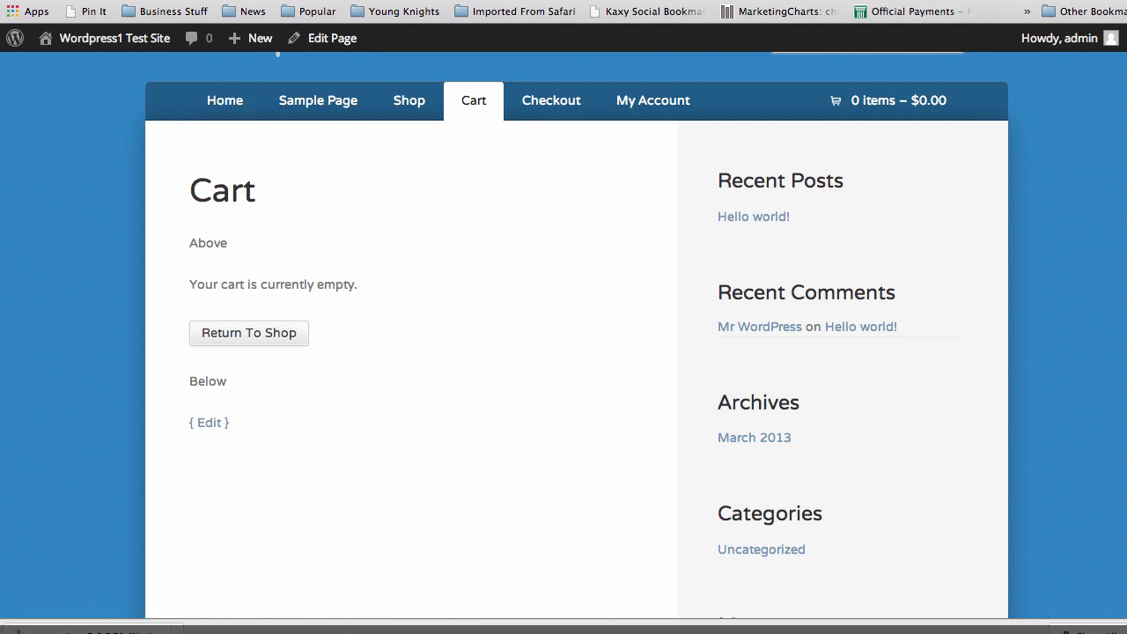
# - Return to the WooCommerce settings and review the checkout process, checkout pages and checkout endpoints options
pyautogui.press('super+bracketleft')
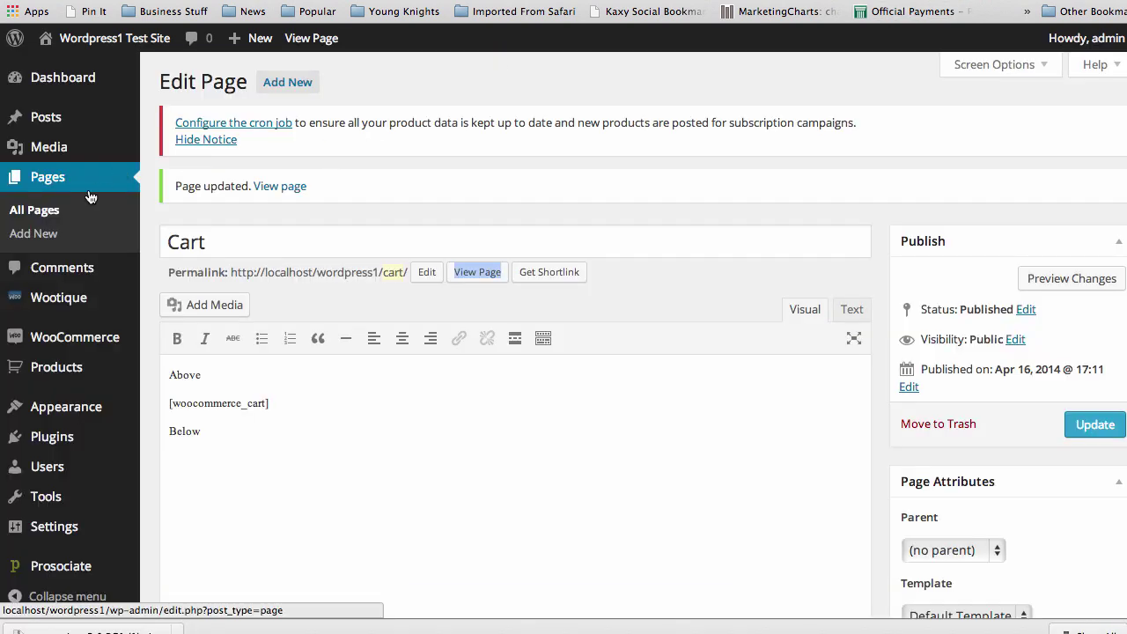
pyautogui.moveTo(88, 339)
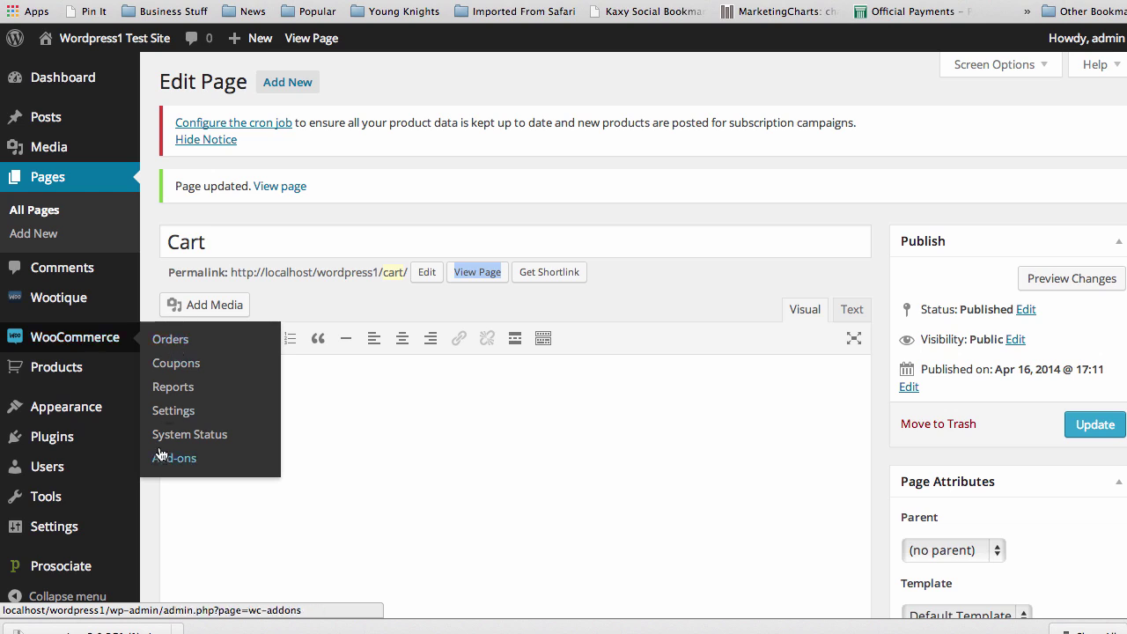
pyautogui.click(174, 422)
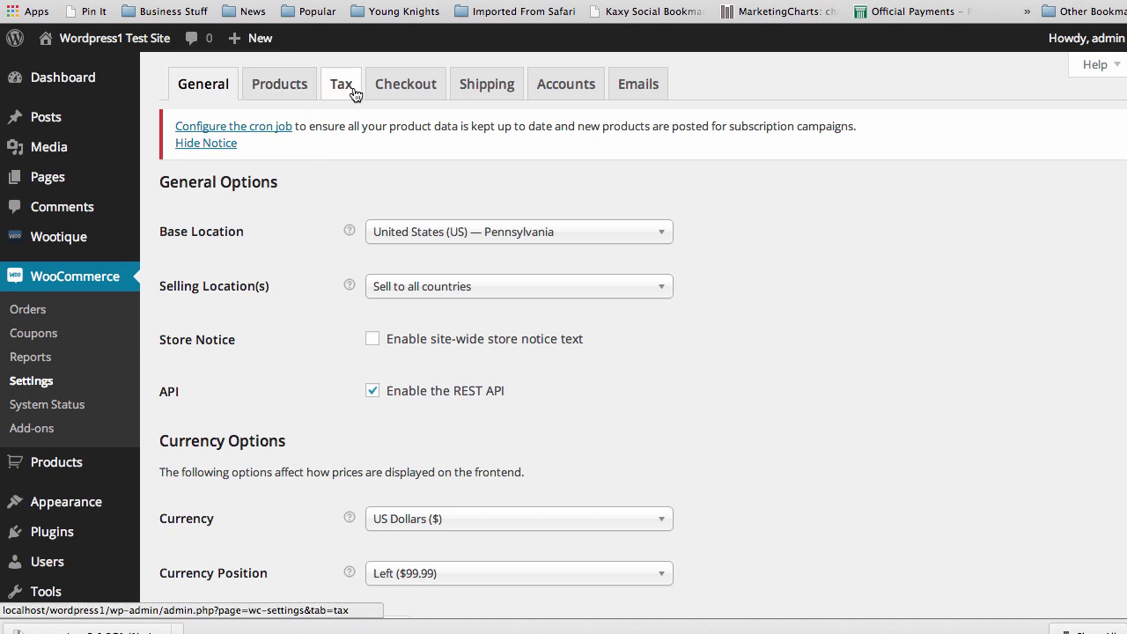
pyautogui.click(412, 88)
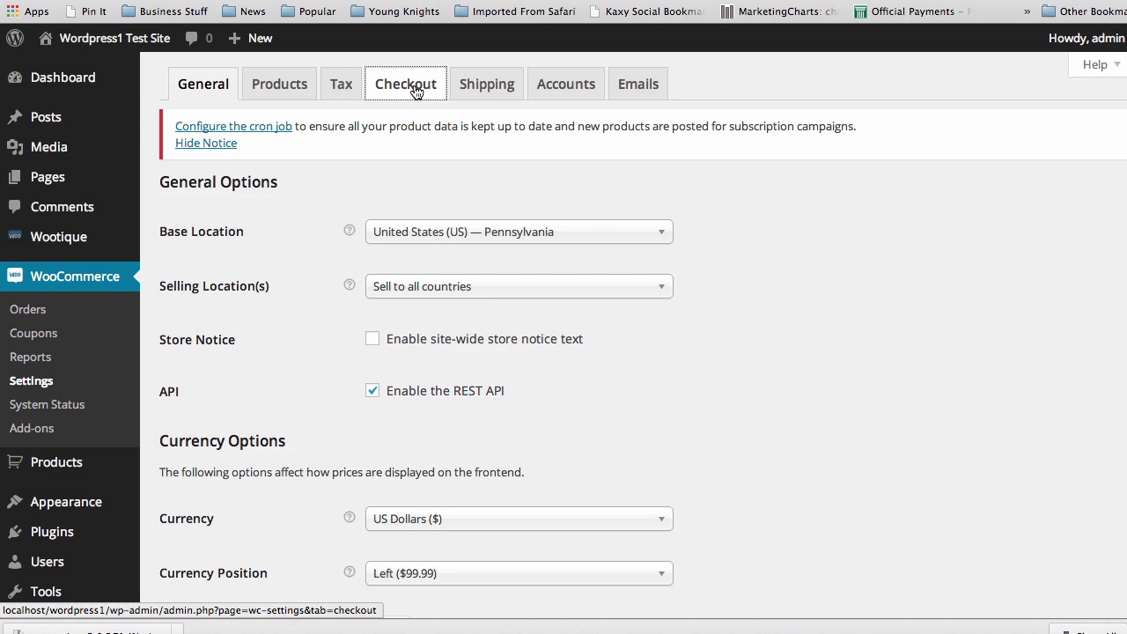
pyautogui.scroll(-3, 697, 262)
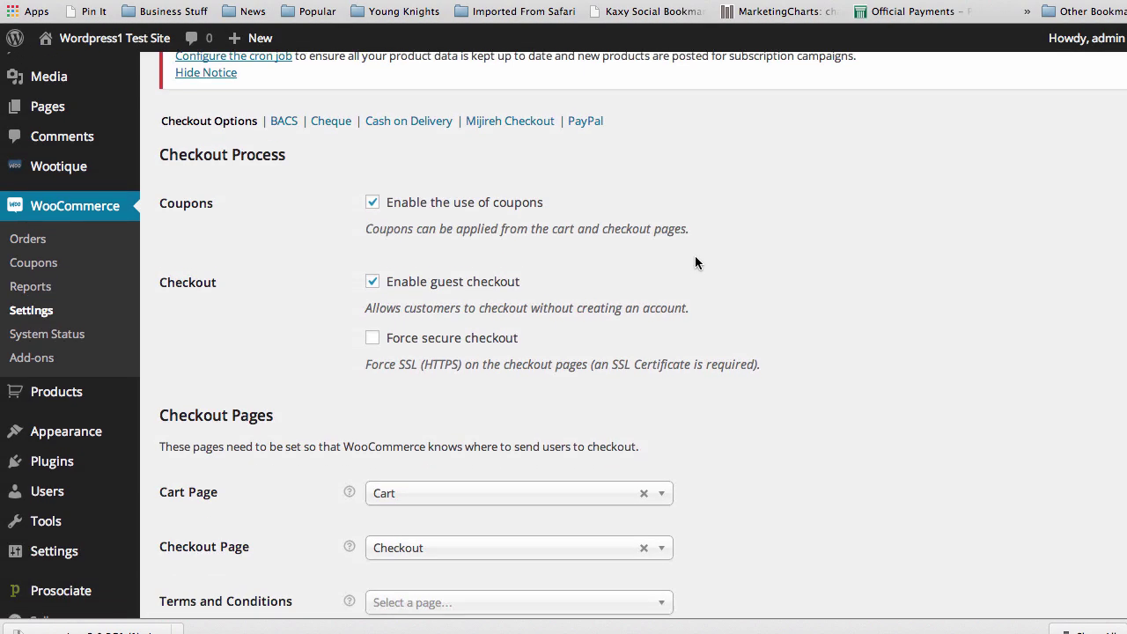
pyautogui.scroll(-5, 298, 476)
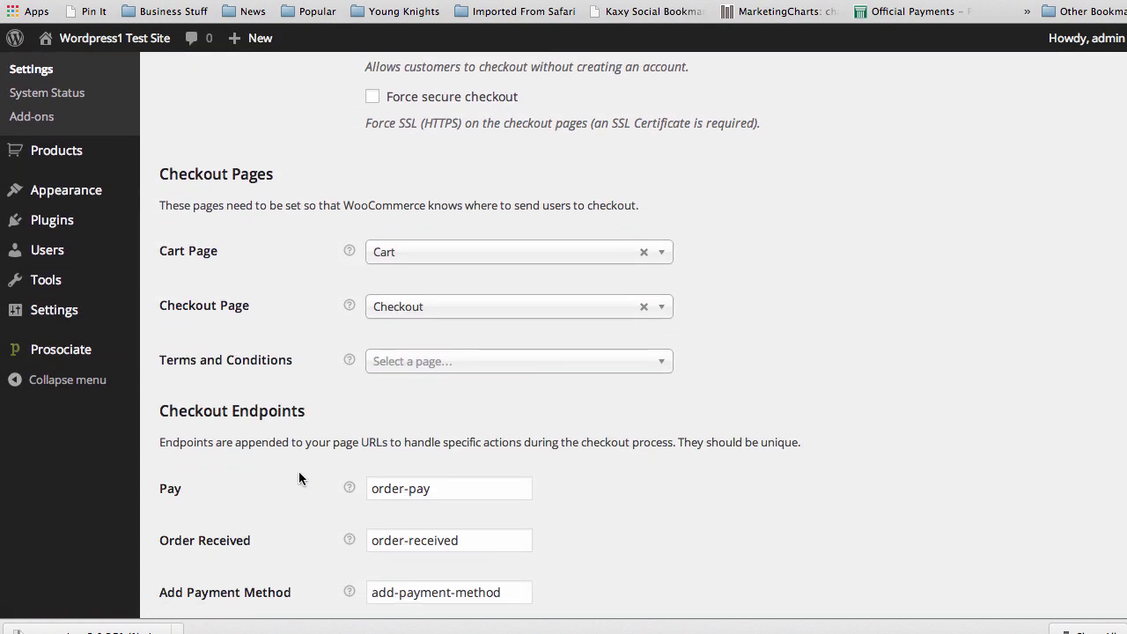
pyautogui.scroll(-4, 299, 477)
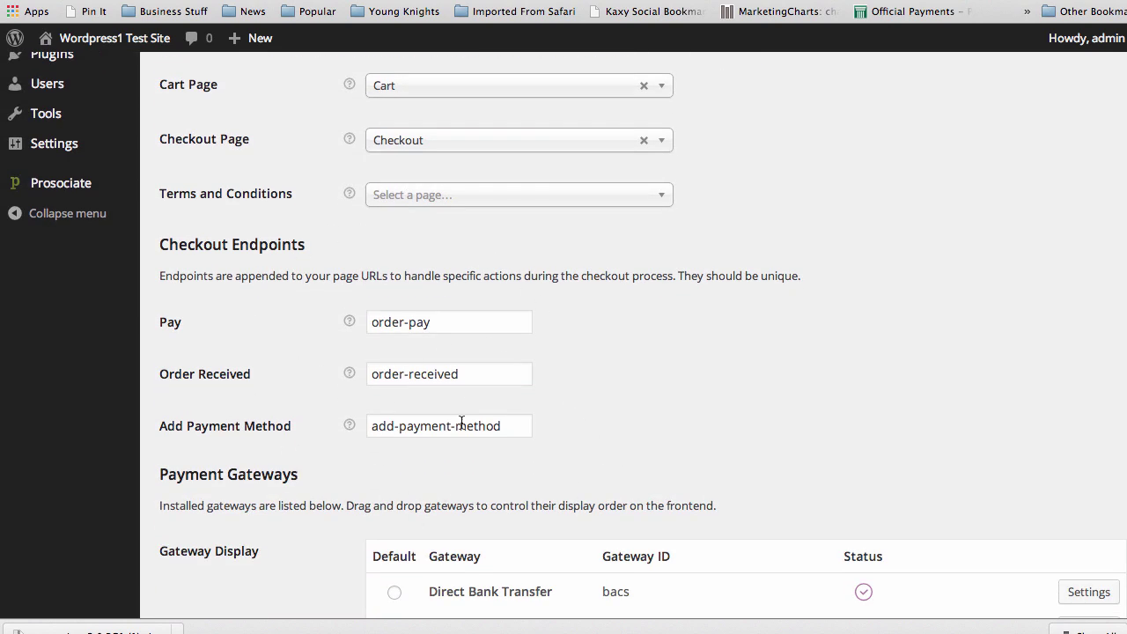
pyautogui.scroll(10, 408, 304)
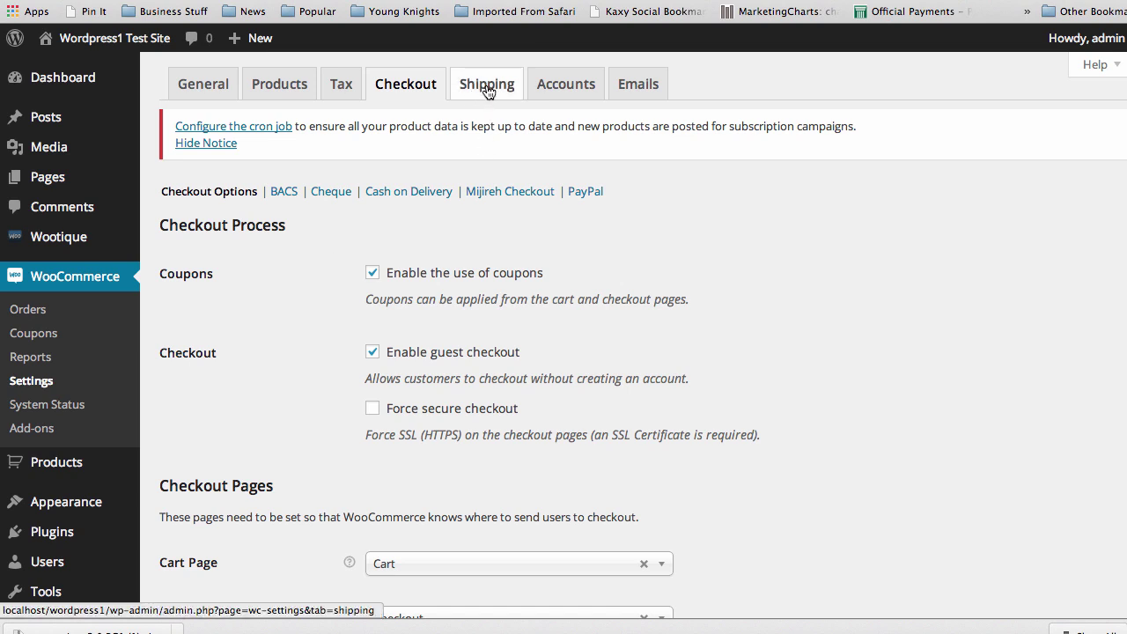
# - In the account settings, enable registration on the "My Account" page and stay on these settings to keep the unsaved change
pyautogui.click(572, 84)
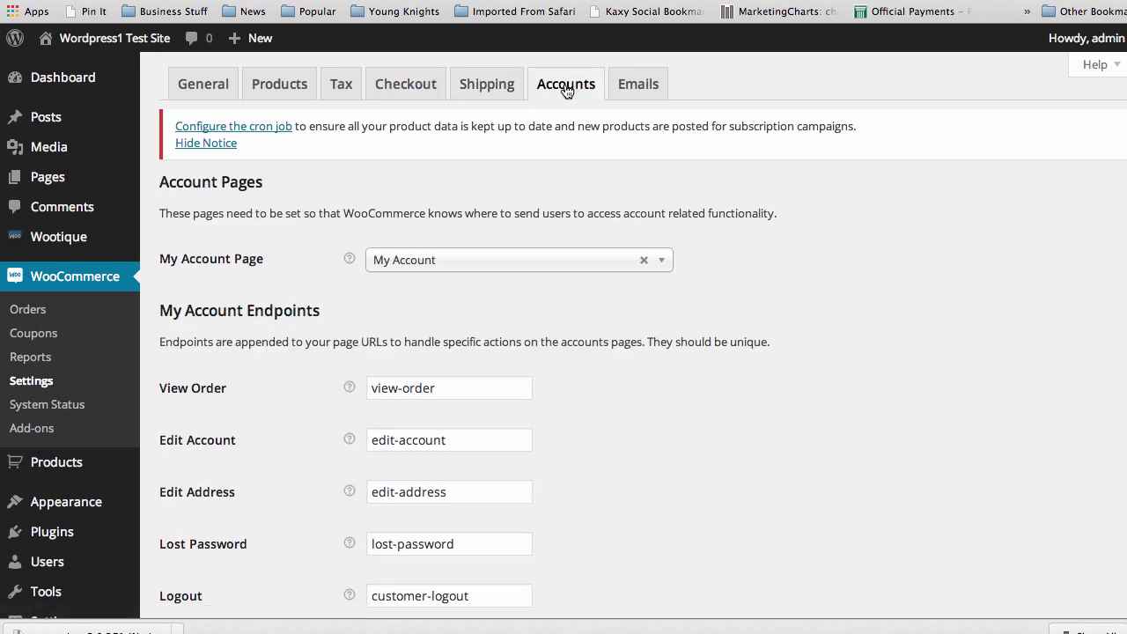
pyautogui.scroll(-3, 755, 282)
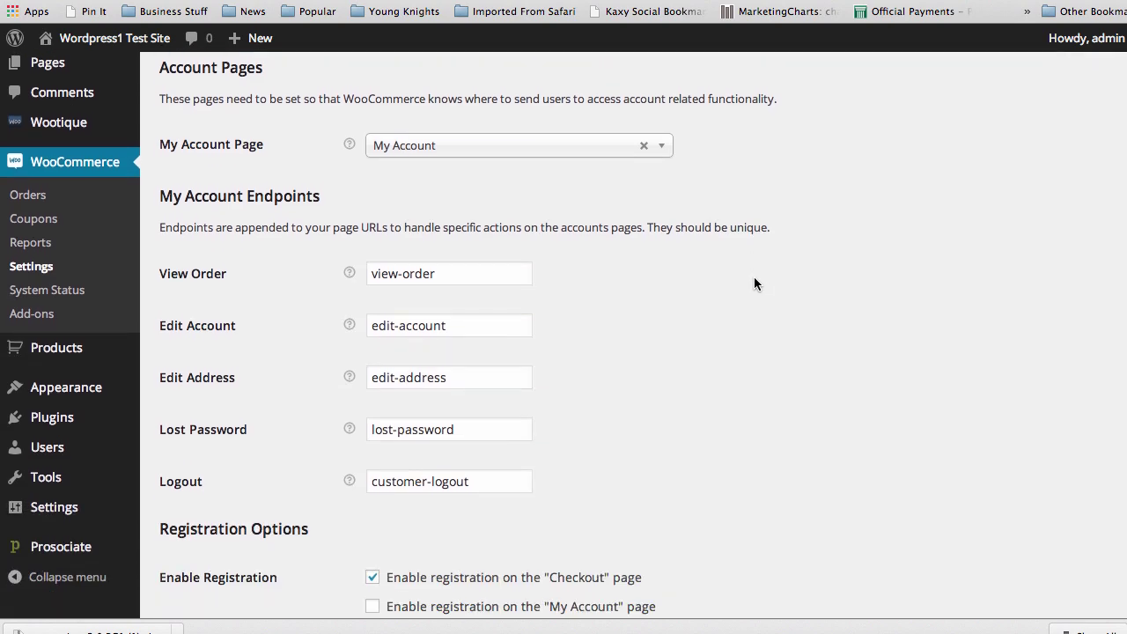
pyautogui.scroll(3, 755, 282)
pyautogui.scroll(-5, 753, 283)
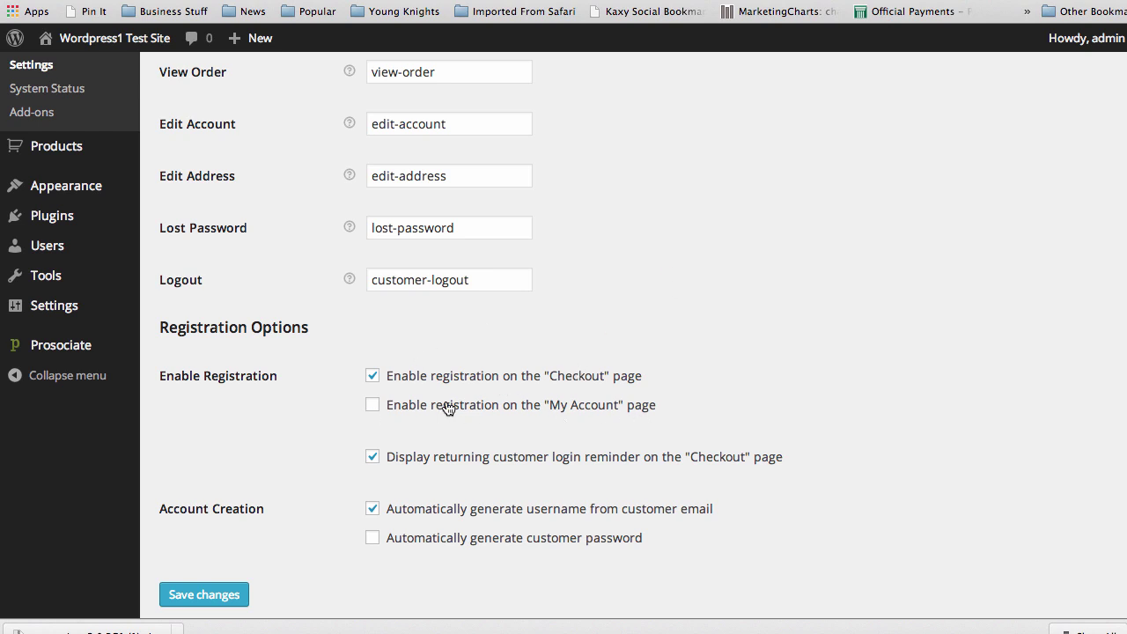
pyautogui.click(373, 405)
pyautogui.scroll(6, 658, 319)
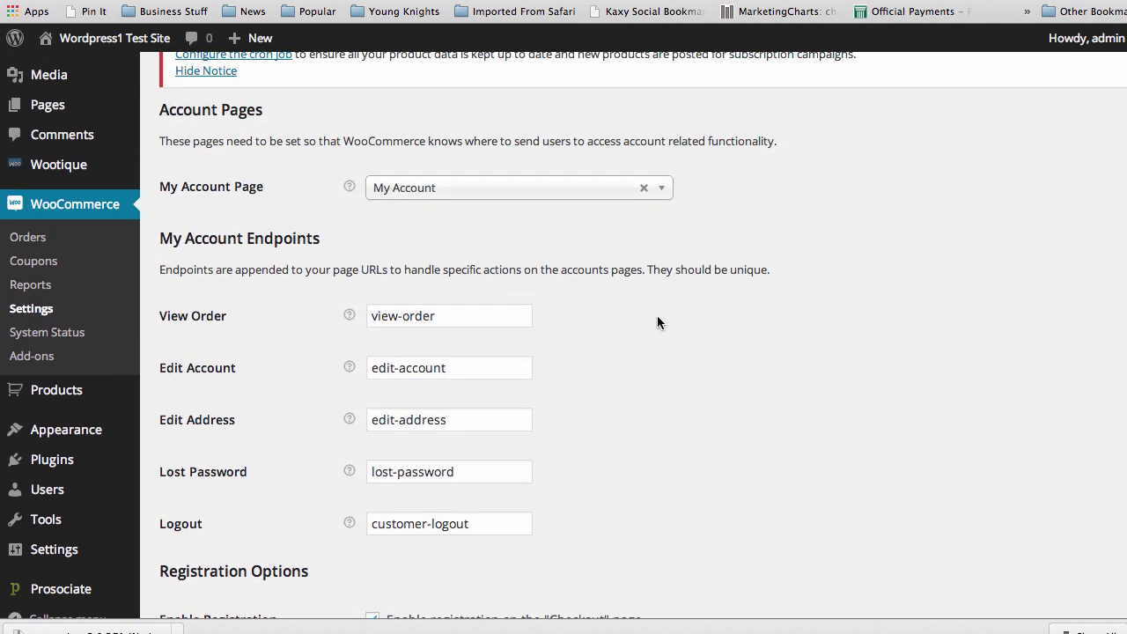
pyautogui.click(637, 85)
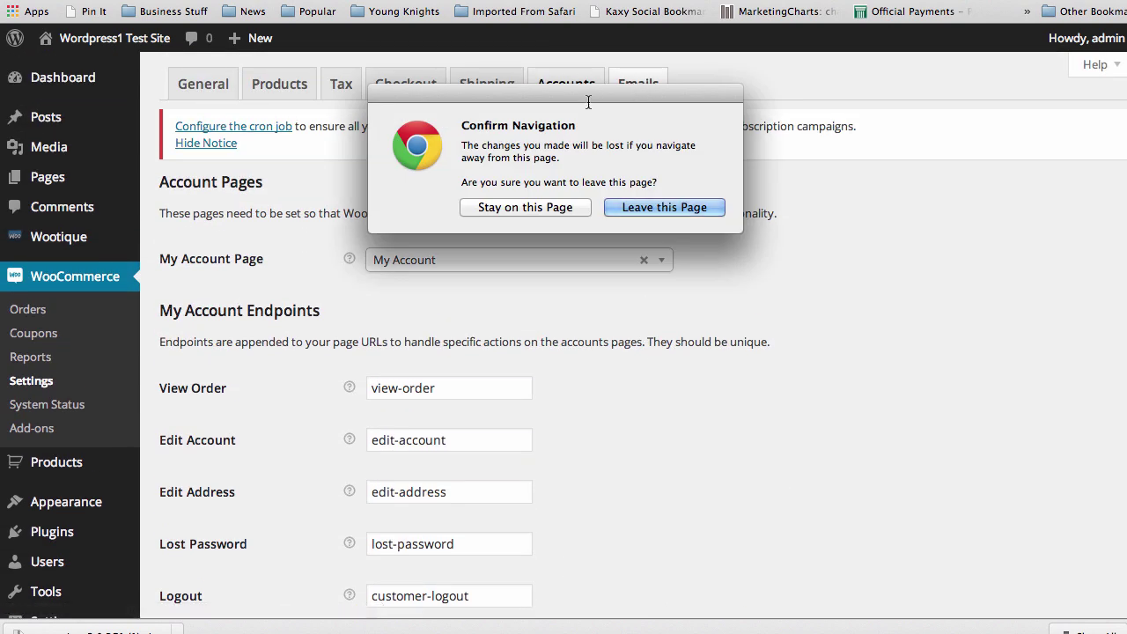
pyautogui.click(562, 207)
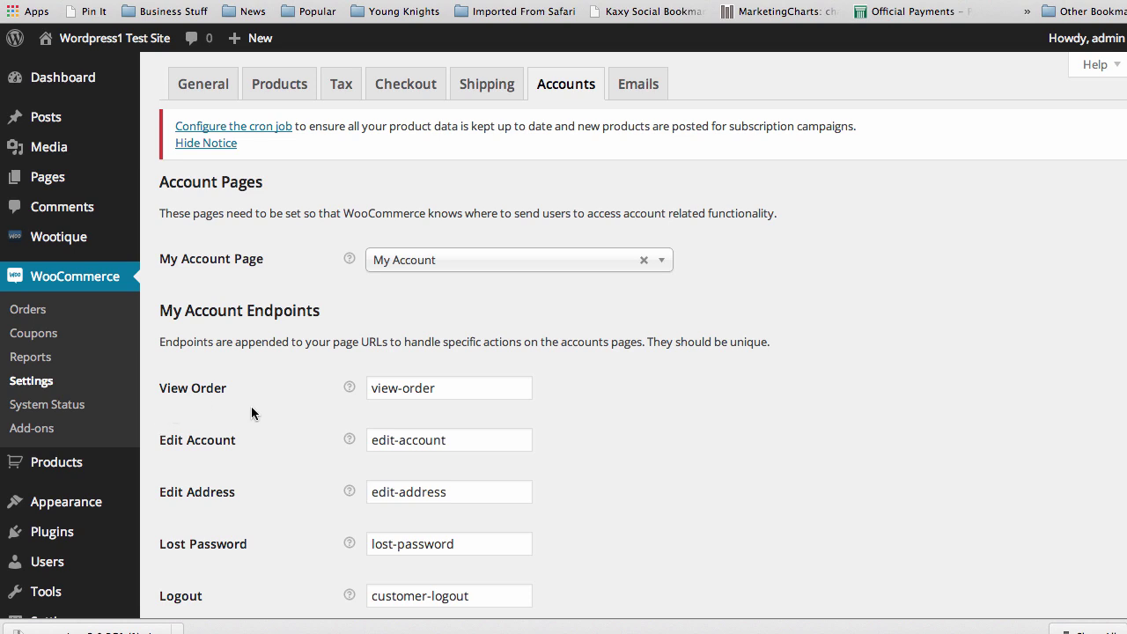
pyautogui.scroll(-2, 251, 407)
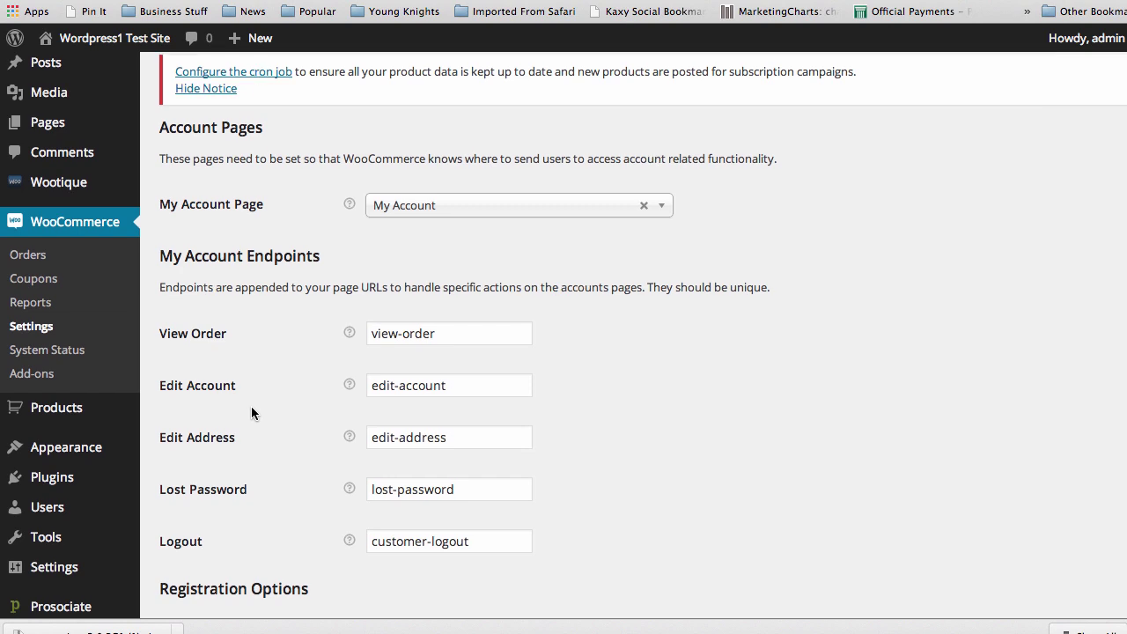